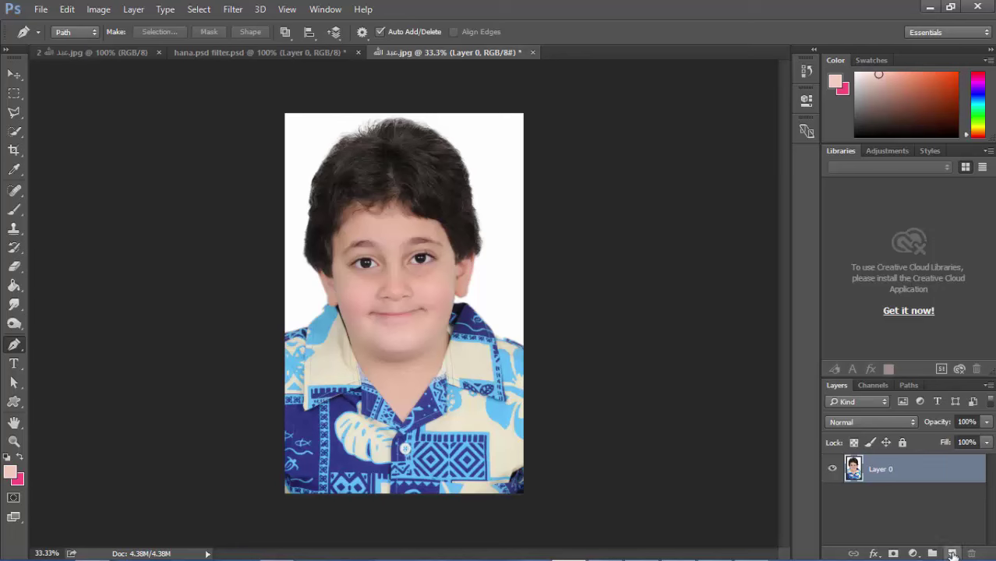
Step: Add a new empty layer above the photo and rename it الوجه
{"action": "left_click", "coordinate": [952, 554]}
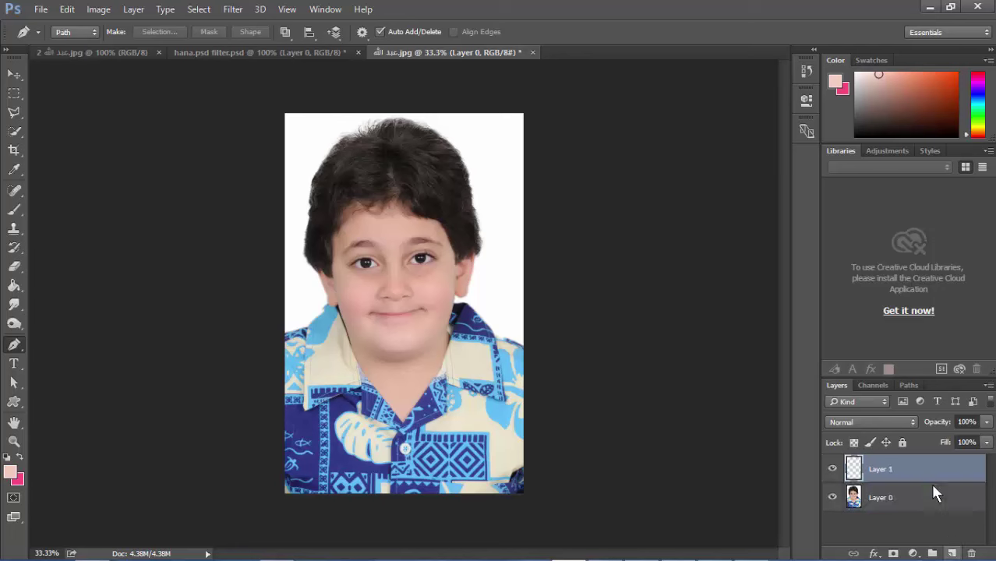
{"action": "double_click", "coordinate": [884, 471]}
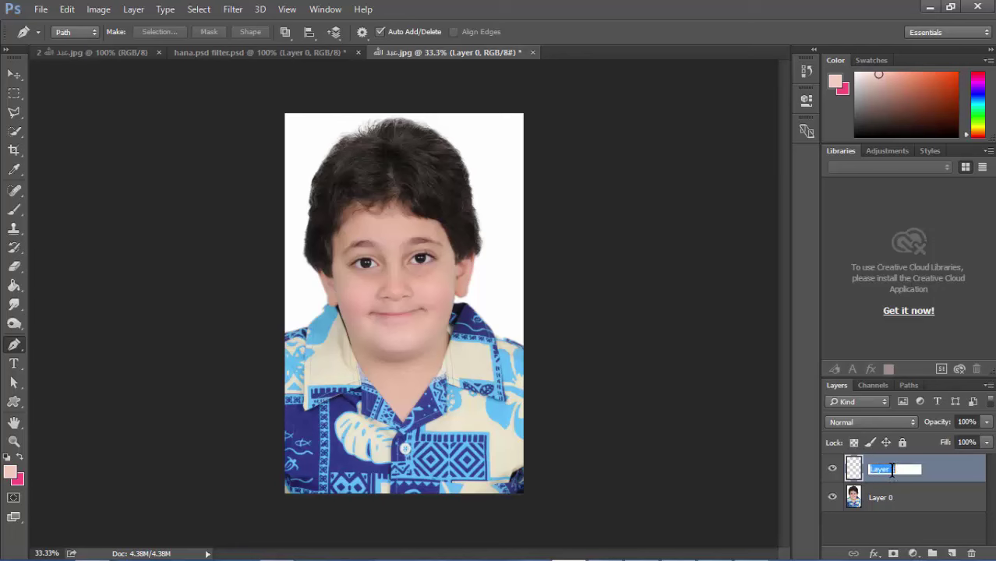
{"action": "key", "text": "BackSpace"}
{"action": "type", "text": "ه"}
{"action": "key", "text": "Return"}
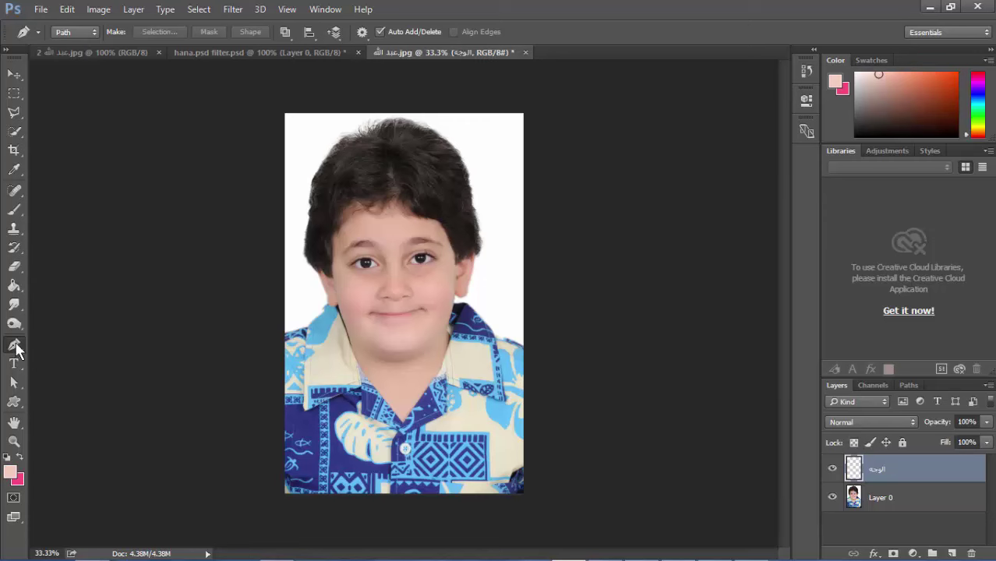
Step: Trace a Pen path from the forehead hairline, down the left cheek, around the curved right jaw
{"action": "left_click", "coordinate": [358, 210]}
{"action": "left_click", "coordinate": [341, 221]}
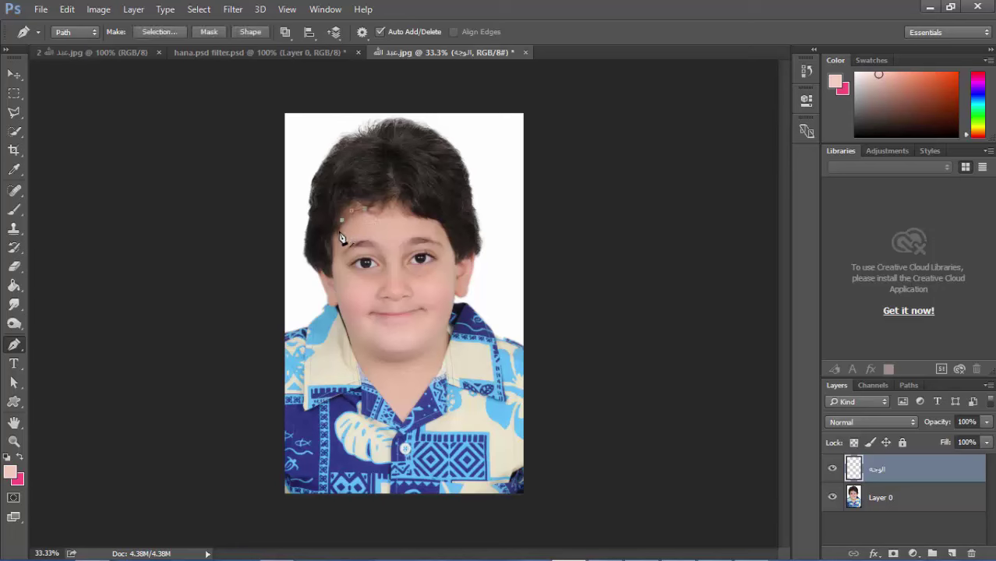
{"action": "left_click", "coordinate": [332, 234]}
{"action": "left_click", "coordinate": [333, 260]}
{"action": "left_click", "coordinate": [331, 273]}
{"action": "left_click", "coordinate": [317, 269]}
{"action": "left_click", "coordinate": [327, 300]}
{"action": "left_click", "coordinate": [451, 337]}
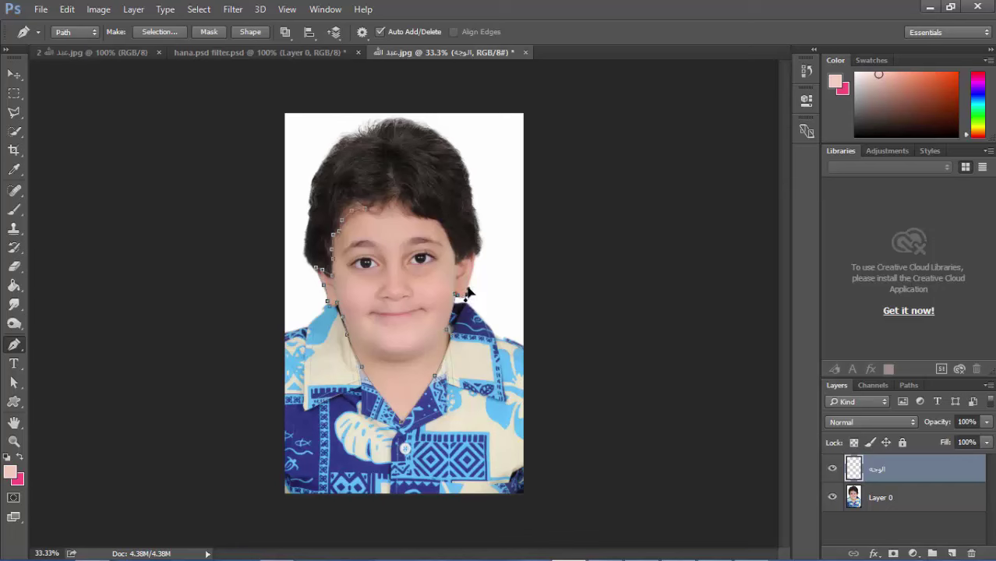
{"action": "mouse_move", "coordinate": [468, 292]}
{"action": "left_mouse_down"}
{"action": "mouse_move", "coordinate": [476, 265]}
{"action": "mouse_move", "coordinate": [468, 257]}
{"action": "left_mouse_up"}
{"action": "left_click", "coordinate": [440, 222]}
{"action": "left_click", "coordinate": [417, 215]}
Step: Convert the face path into a selection and hide the path
{"action": "right_click", "coordinate": [391, 282]}
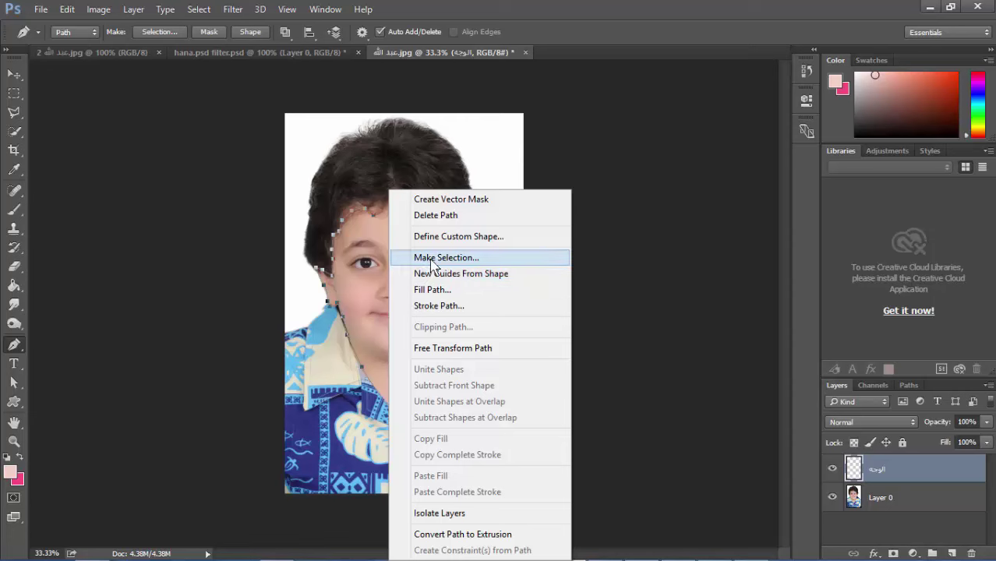
{"action": "left_click", "coordinate": [457, 265]}
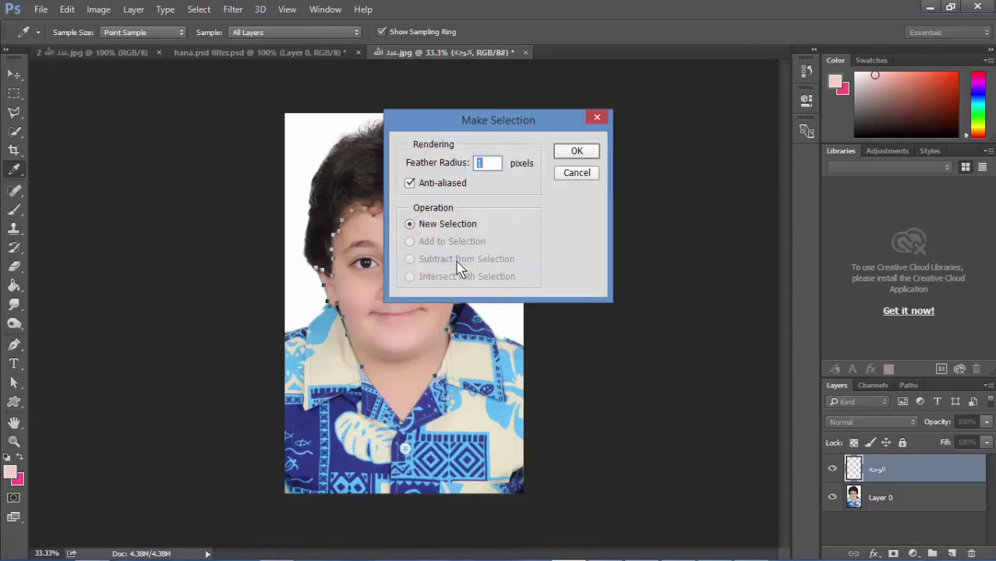
{"action": "left_click", "coordinate": [593, 156]}
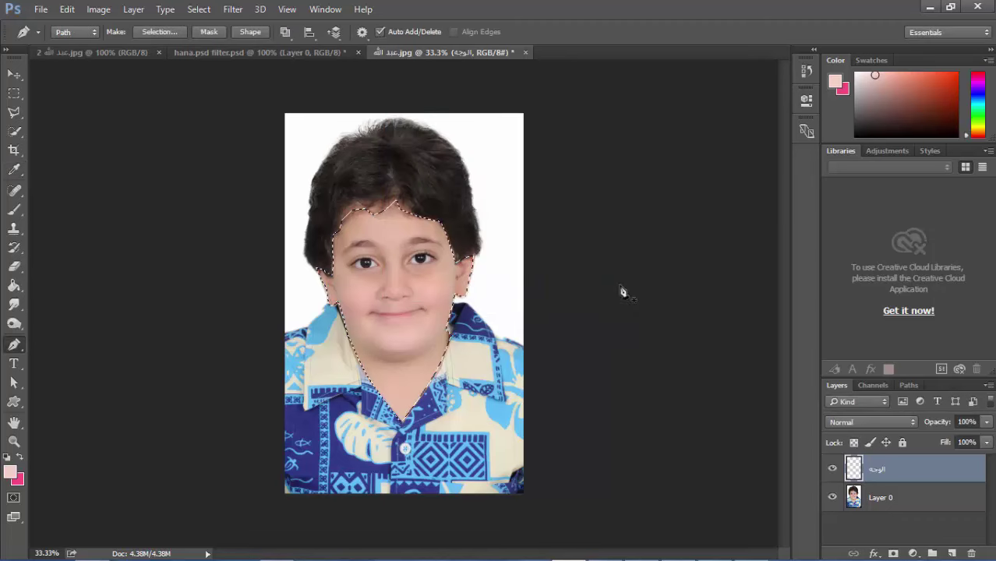
{"action": "key", "text": "Escape"}
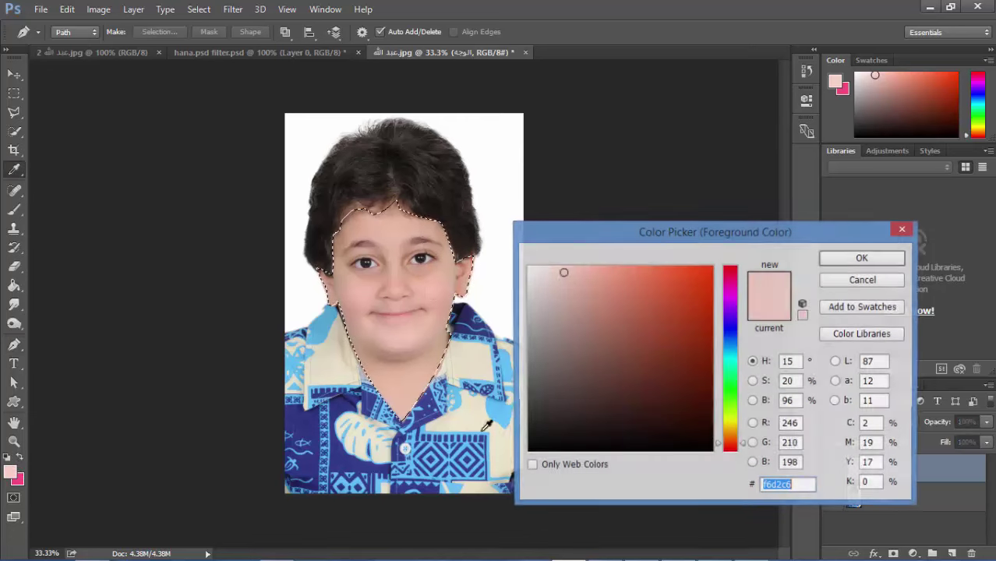
Step: Set the foreground colour to a pale skin tone (f8d5ca) sampled from the face
{"action": "left_click", "coordinate": [10, 471]}
{"action": "left_click", "coordinate": [409, 332]}
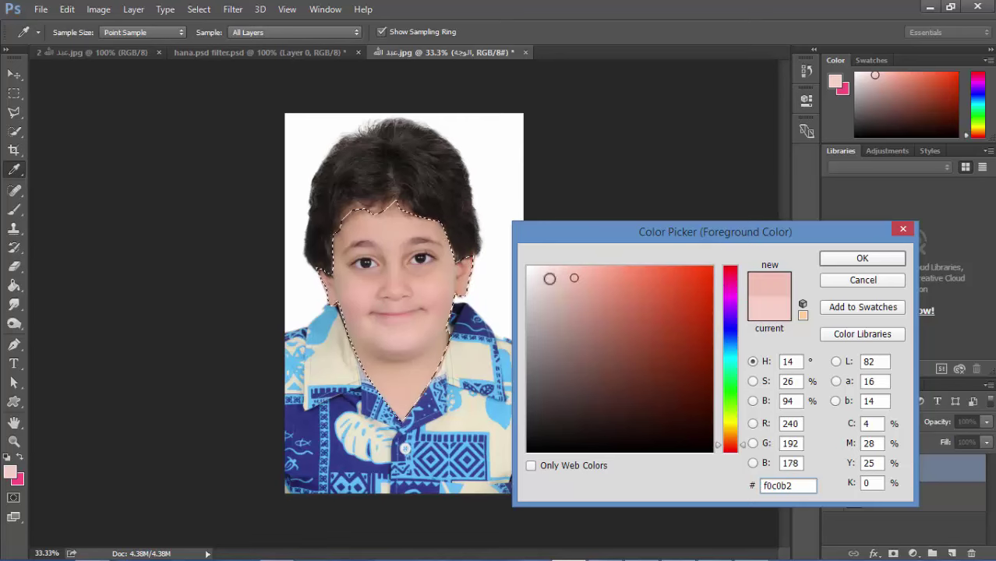
{"action": "left_click", "coordinate": [561, 271]}
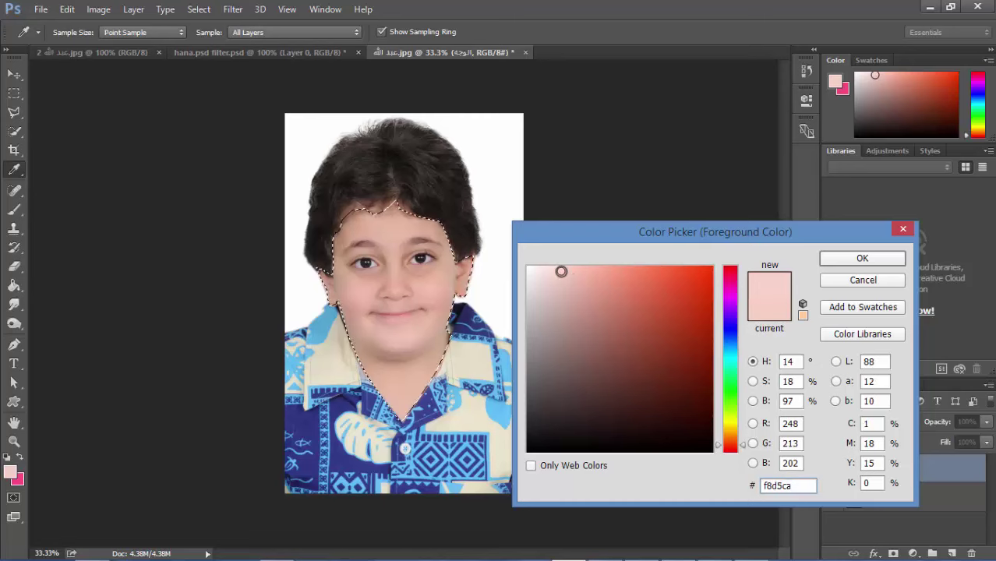
{"action": "left_click", "coordinate": [880, 260]}
{"action": "key", "text": "p"}
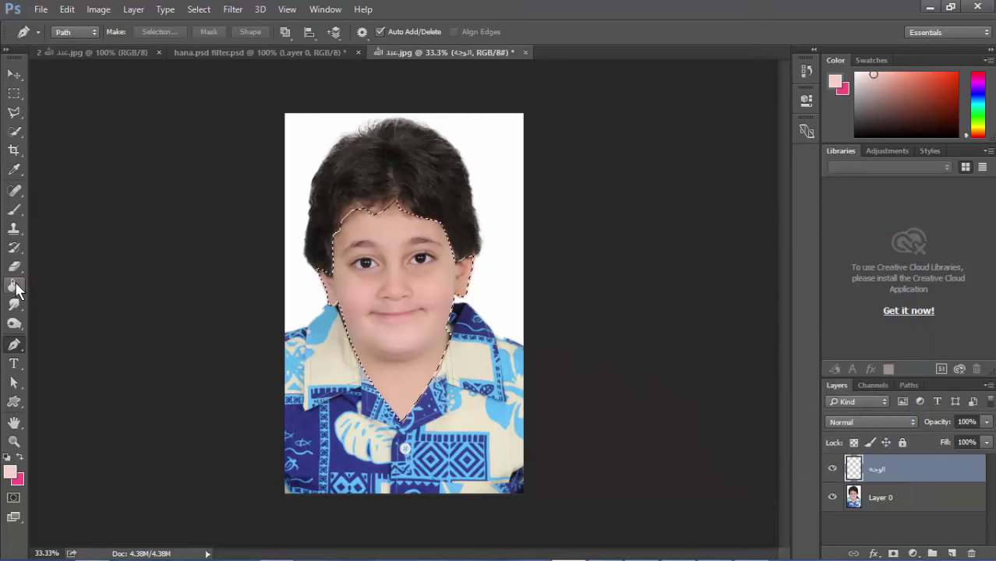
Step: Fill the face selection with the skin tone using the Paint Bucket, then deselect
{"action": "key", "text": "g"}
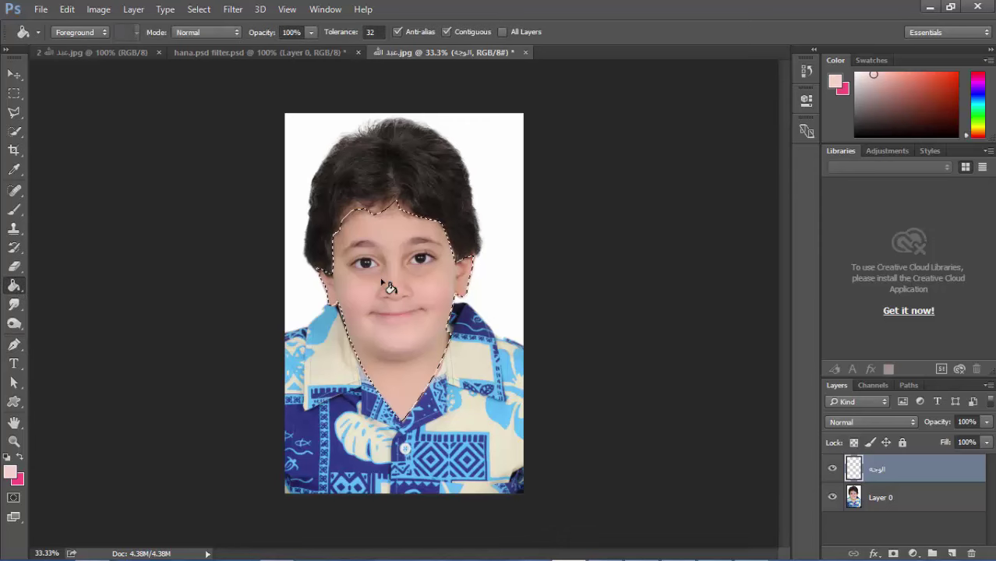
{"action": "left_click", "coordinate": [382, 280]}
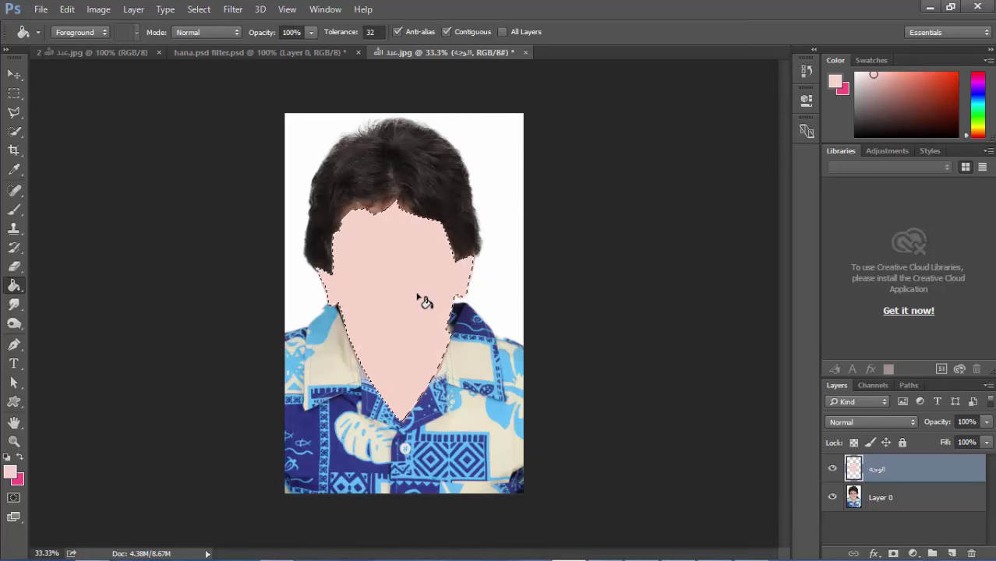
{"action": "left_click", "coordinate": [198, 9]}
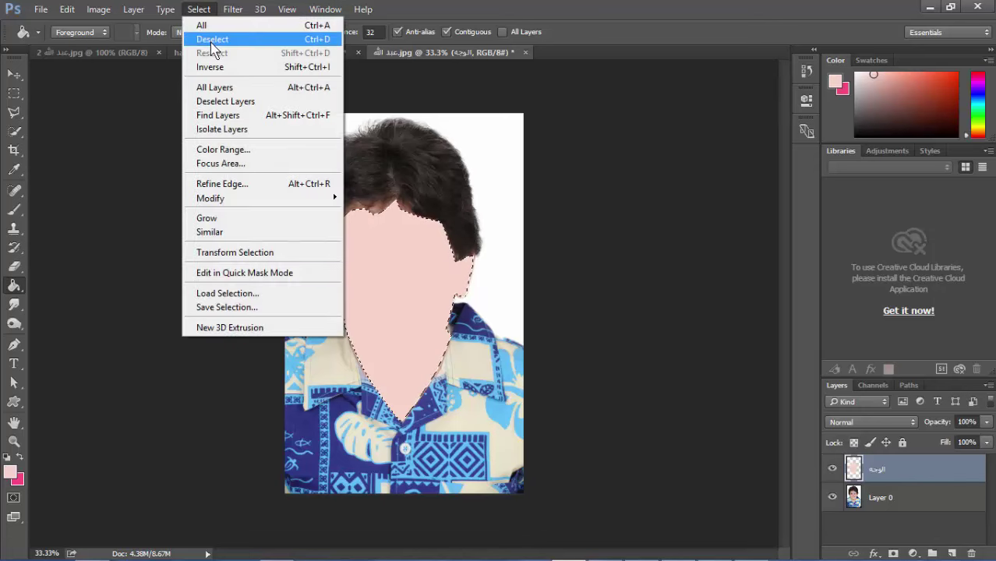
{"action": "left_click", "coordinate": [209, 37]}
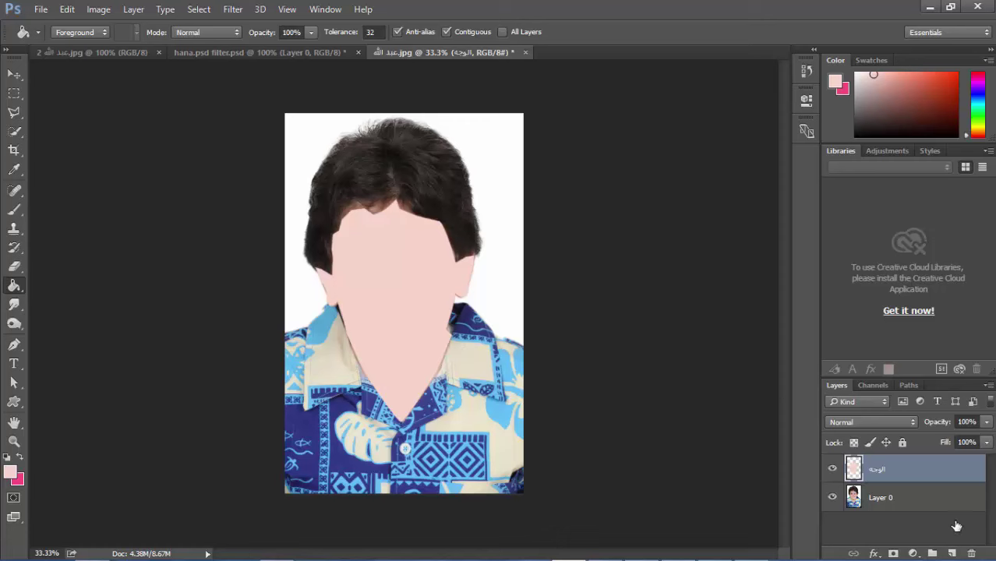
Step: Add a new layer named الشعر and hide the pink الوجه face layer
{"action": "left_click", "coordinate": [953, 554]}
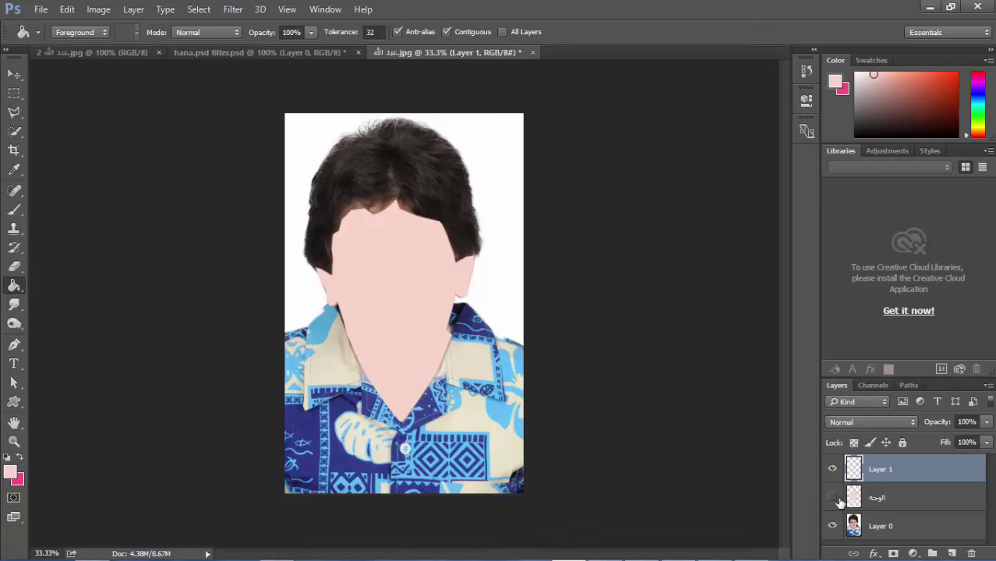
{"action": "left_click", "coordinate": [832, 497]}
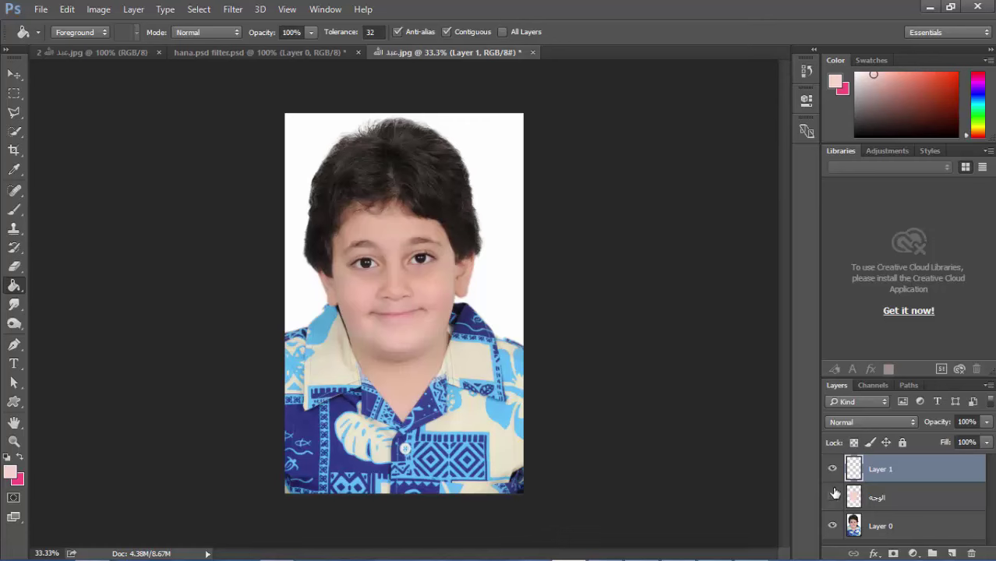
{"action": "double_click", "coordinate": [885, 470]}
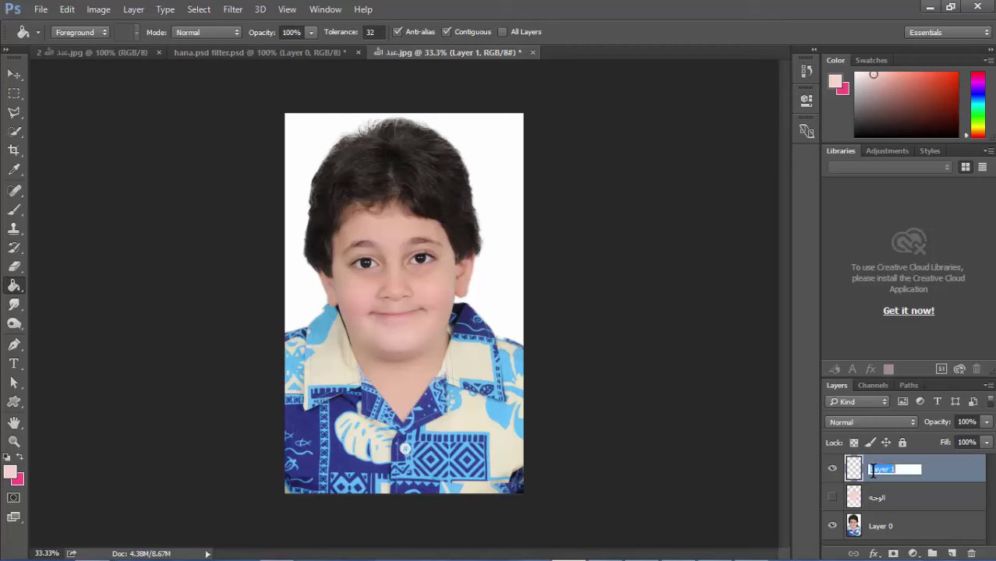
{"action": "key", "text": "BackSpace"}
{"action": "type", "text": "عر"}
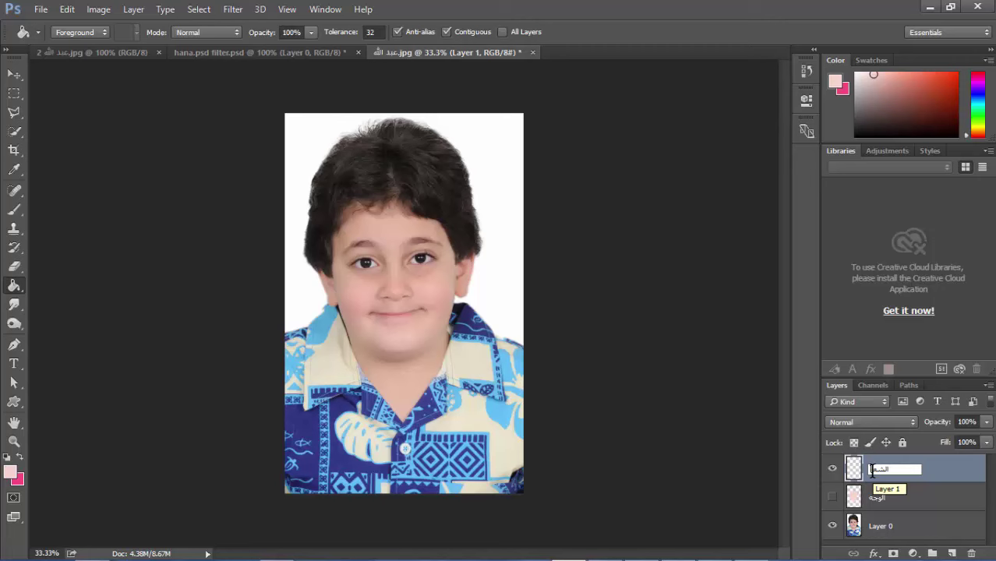
{"action": "key", "text": "Return"}
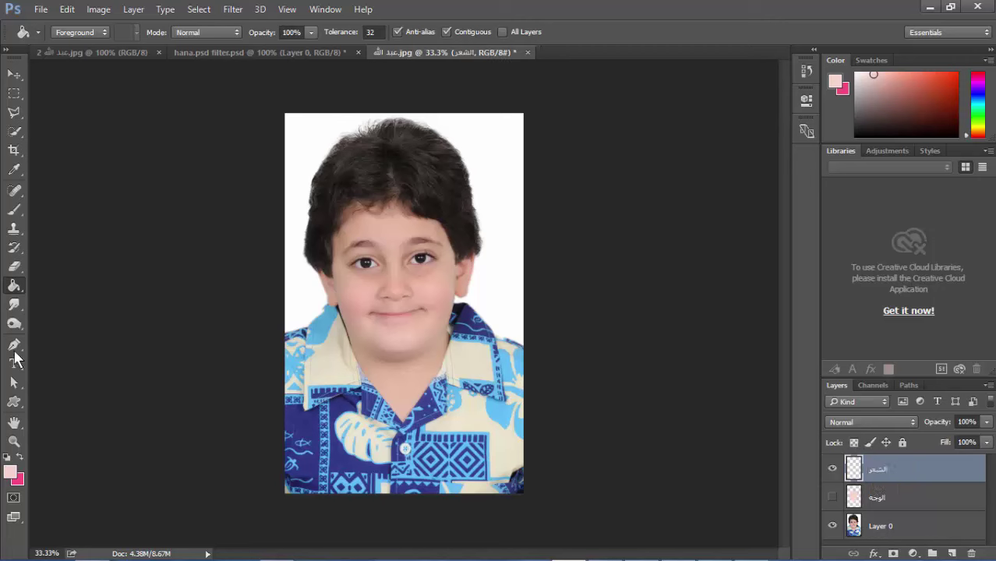
{"action": "left_click", "coordinate": [16, 345]}
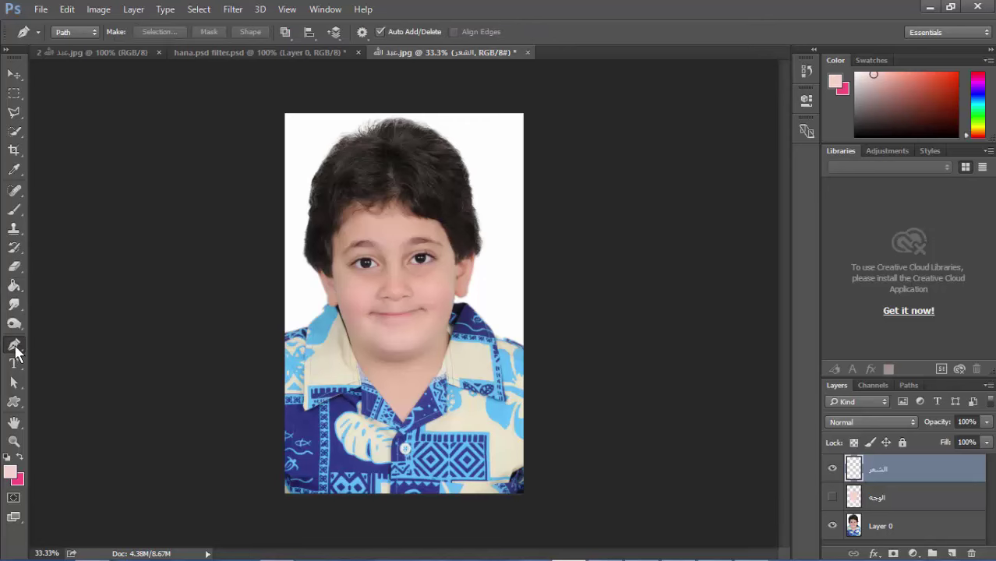
Step: Trace a Pen path along the hairline, the face edge and the curved top of the head
{"action": "left_click", "coordinate": [370, 215]}
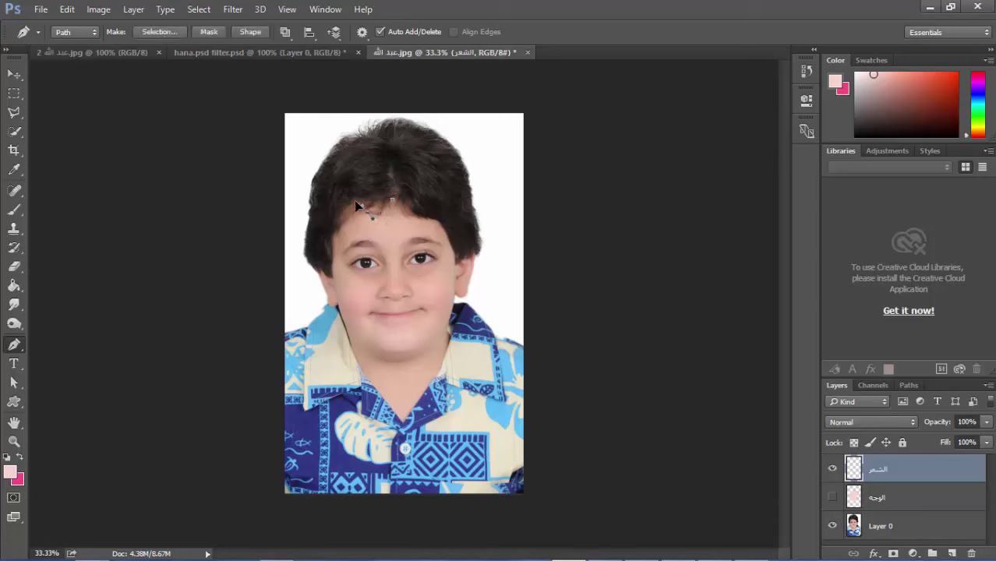
{"action": "left_click", "coordinate": [334, 235]}
{"action": "left_click", "coordinate": [332, 279]}
{"action": "left_click", "coordinate": [322, 274]}
{"action": "left_click", "coordinate": [310, 215]}
{"action": "mouse_move", "coordinate": [310, 201]}
{"action": "left_mouse_down"}
{"action": "mouse_move", "coordinate": [339, 149]}
{"action": "mouse_move", "coordinate": [392, 124]}
{"action": "left_mouse_up"}
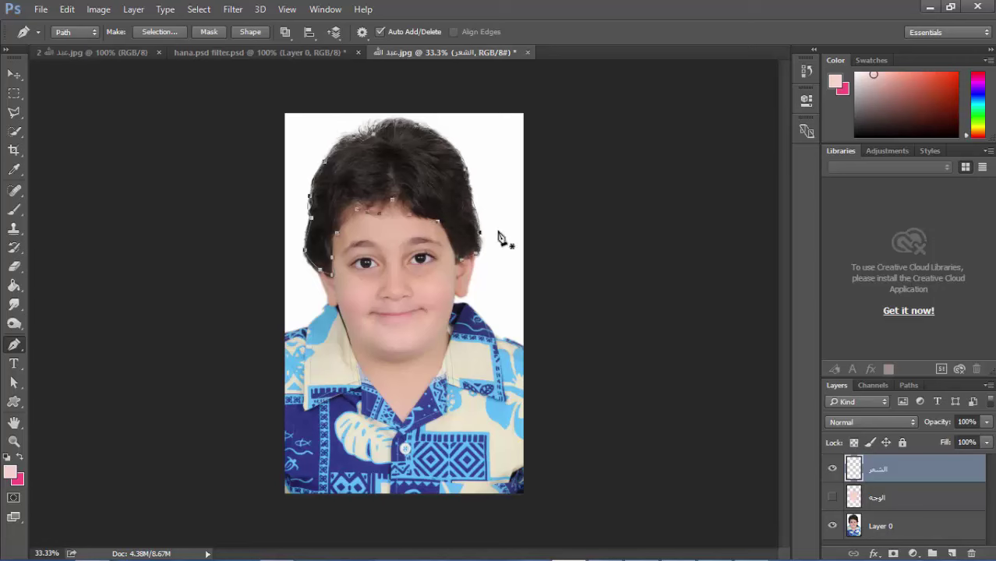
Step: Convert the hair path into a selection
{"action": "right_click", "coordinate": [404, 180]}
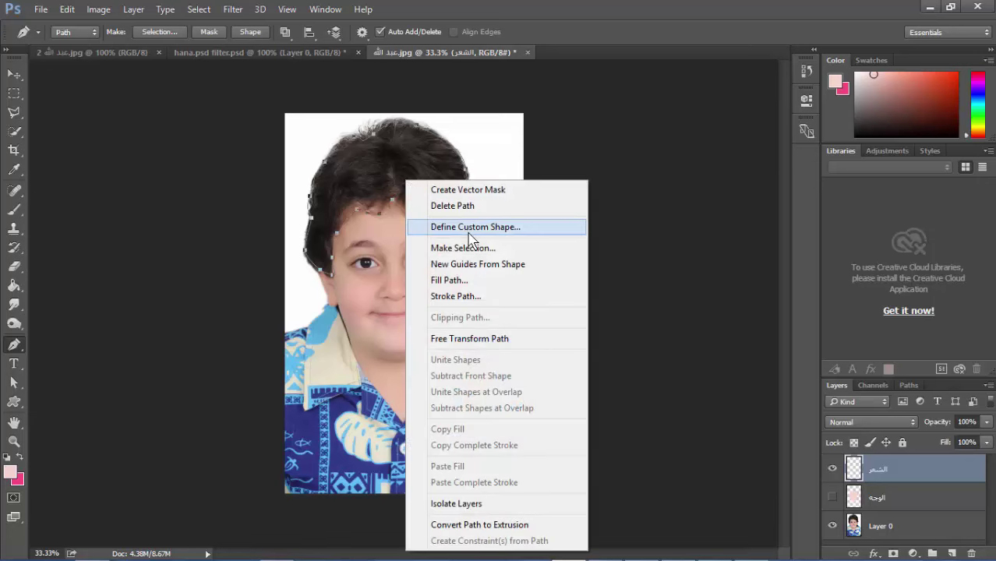
{"action": "left_click", "coordinate": [465, 248]}
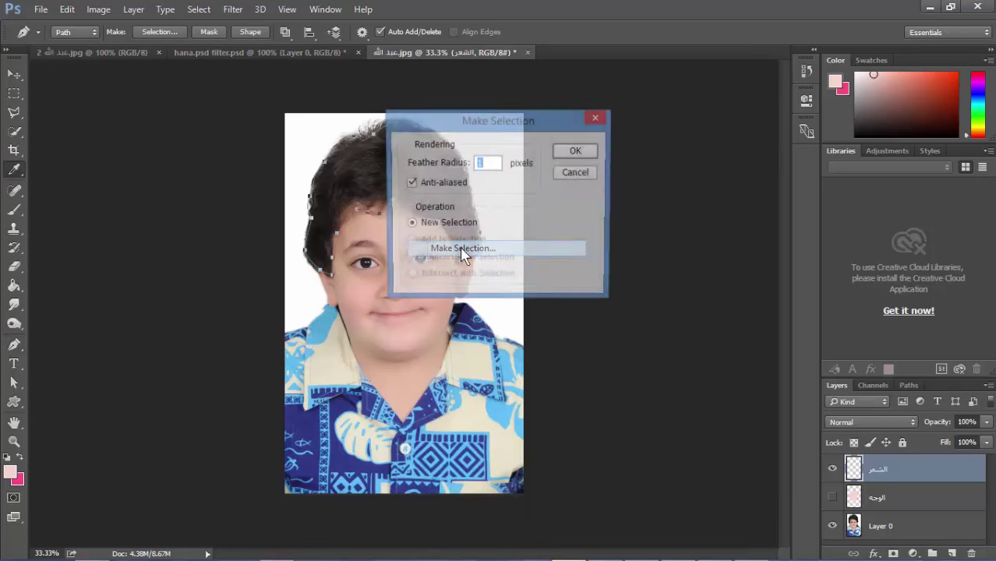
{"action": "left_click", "coordinate": [577, 153]}
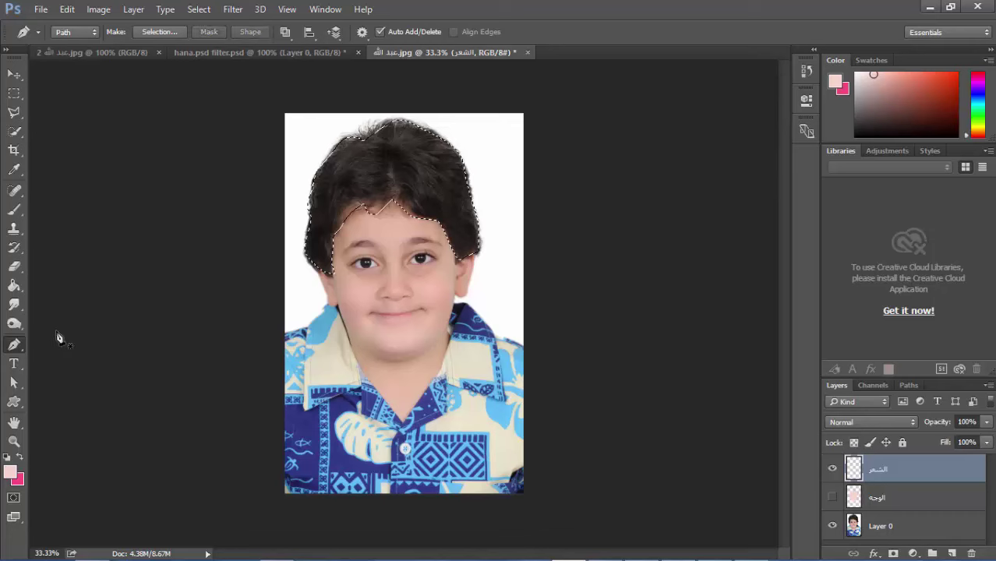
Step: Set the foreground colour to near-black, sampled from the hair and darkened
{"action": "left_click", "coordinate": [10, 472]}
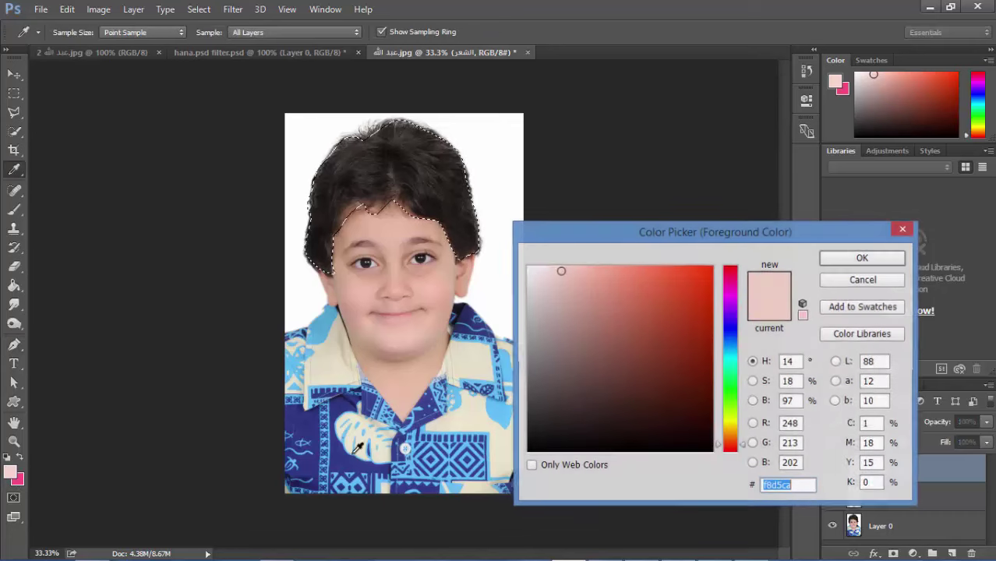
{"action": "left_click", "coordinate": [451, 186]}
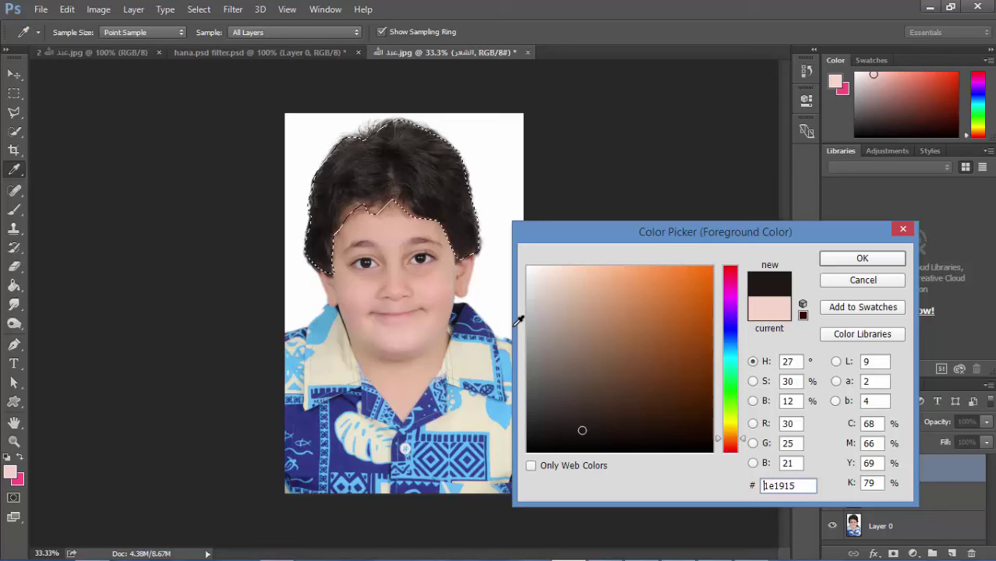
{"action": "left_click", "coordinate": [551, 438]}
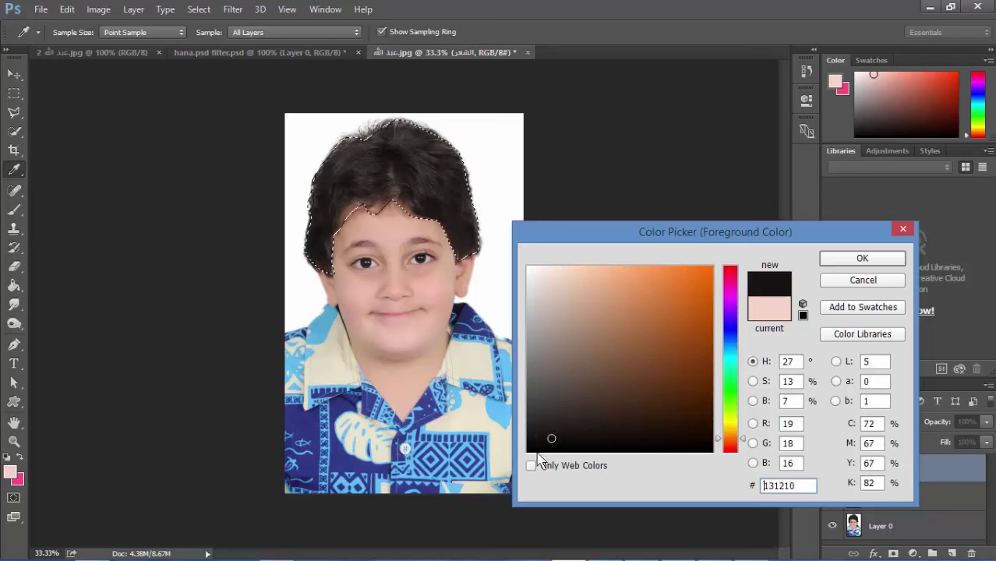
{"action": "left_click", "coordinate": [836, 259]}
{"action": "key", "text": "p"}
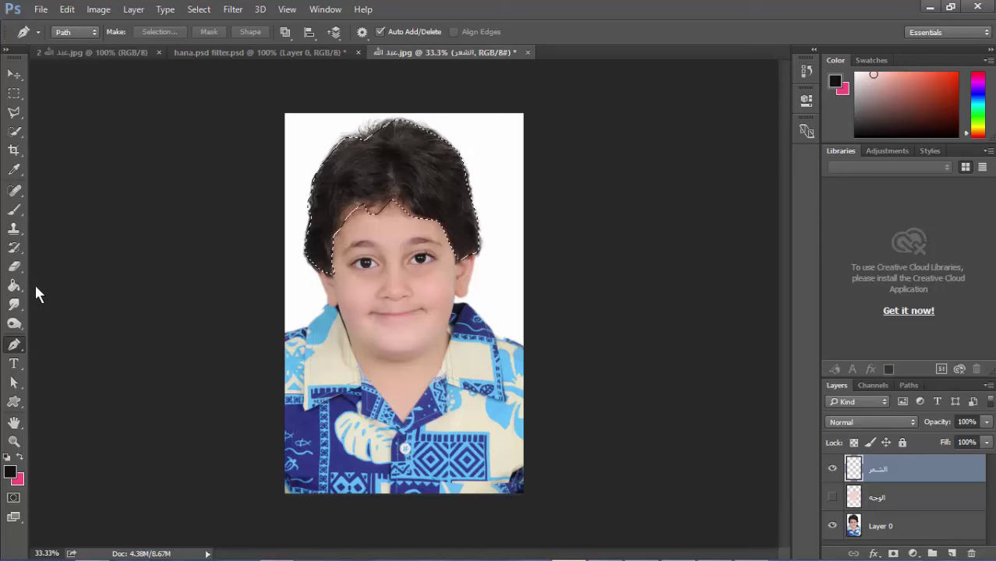
Step: Fill the hair selection black with the Paint Bucket, then deselect
{"action": "left_click", "coordinate": [17, 285]}
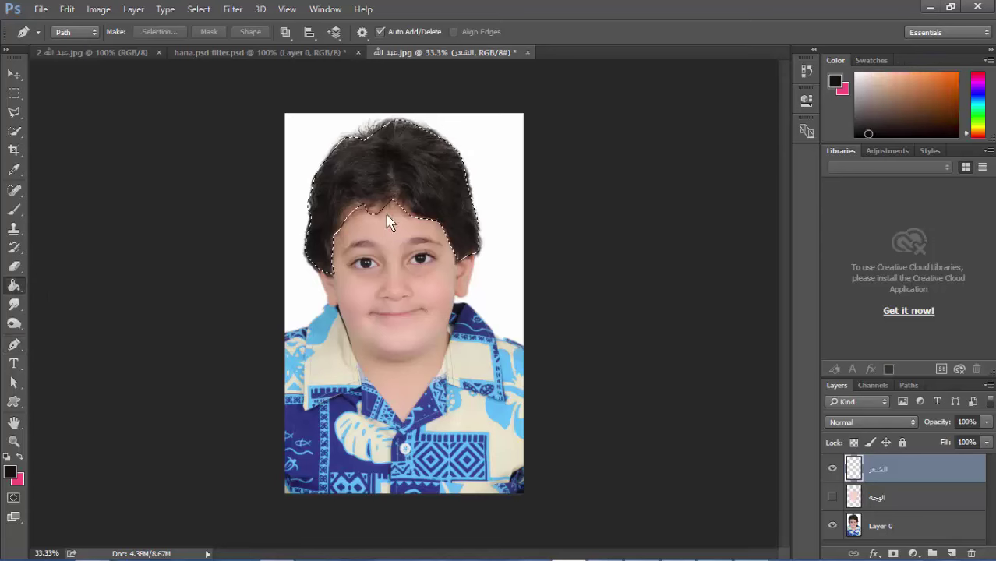
{"action": "left_click", "coordinate": [413, 166]}
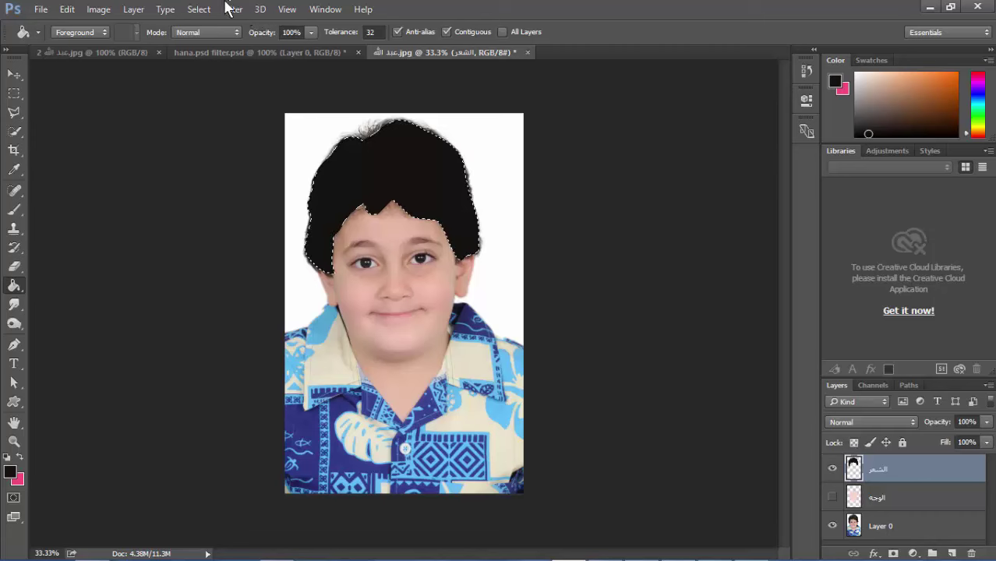
{"action": "left_click", "coordinate": [196, 8]}
{"action": "left_click", "coordinate": [214, 38]}
Step: Add a new top layer and name it الحواجب
{"action": "left_click", "coordinate": [951, 554]}
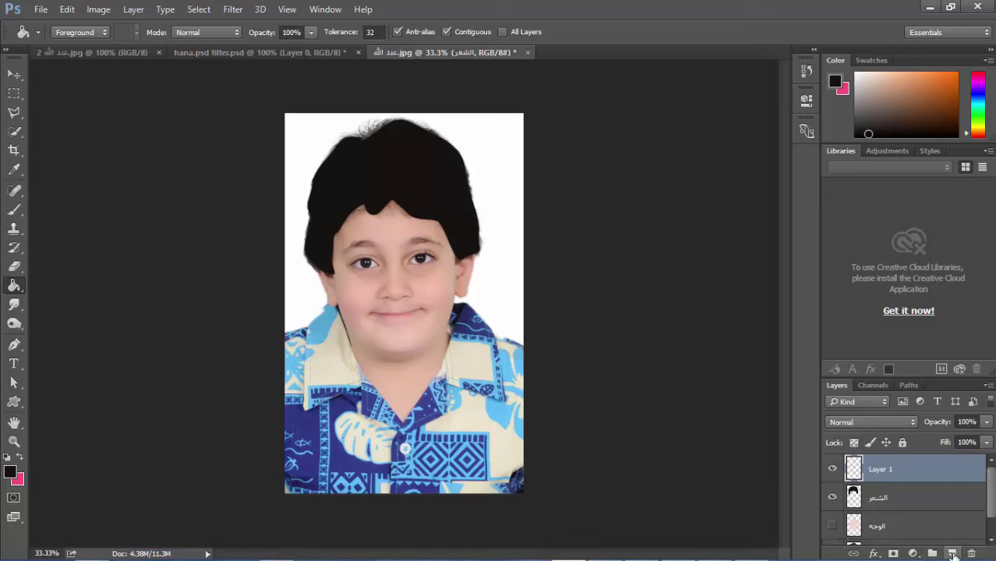
{"action": "left_click", "coordinate": [879, 471]}
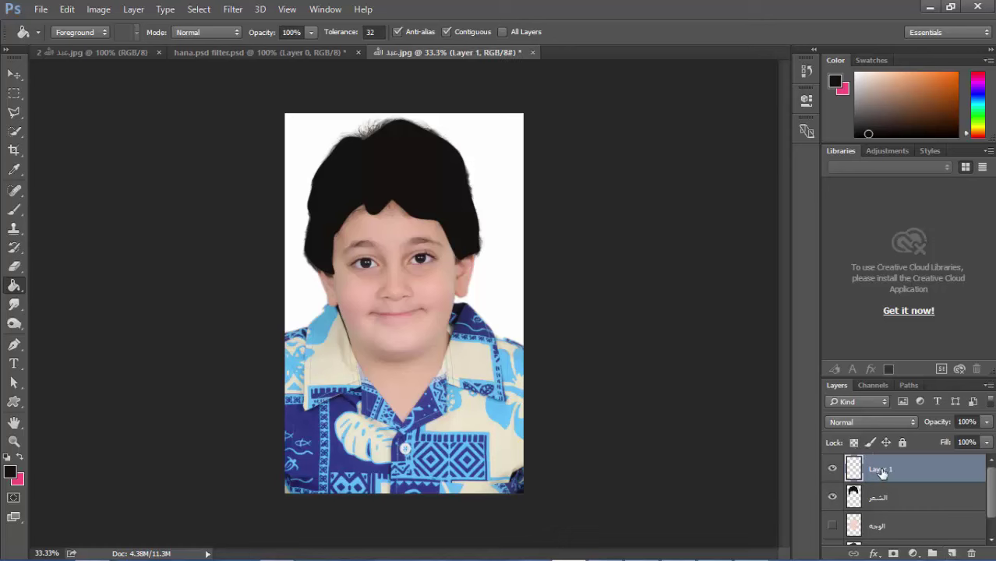
{"action": "double_click", "coordinate": [880, 470]}
{"action": "type", "text": "الحواجب"}
{"action": "key", "text": "Return"}
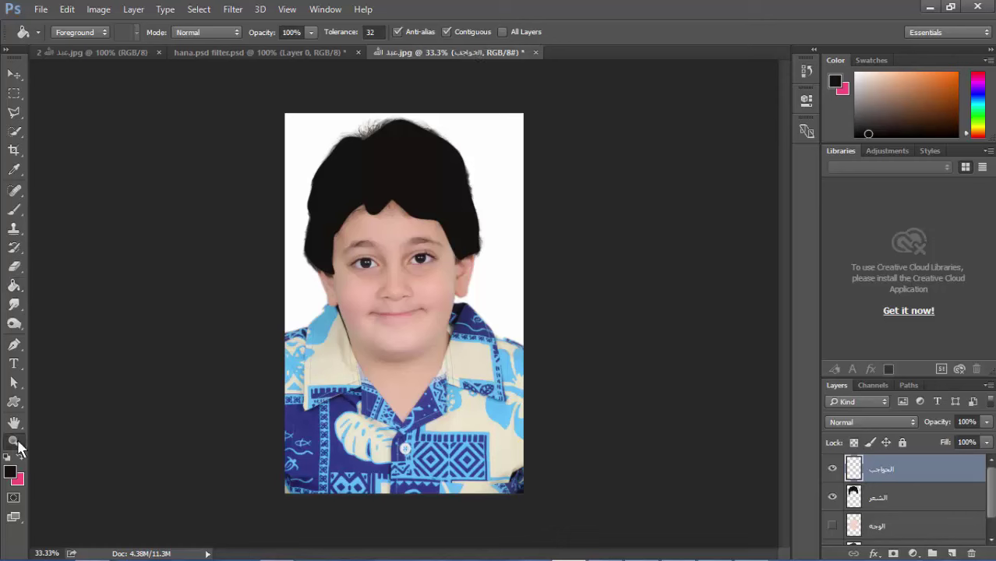
Step: Zoom out, then zoom in to 100% on the boy's eyes
{"action": "key", "text": "z"}
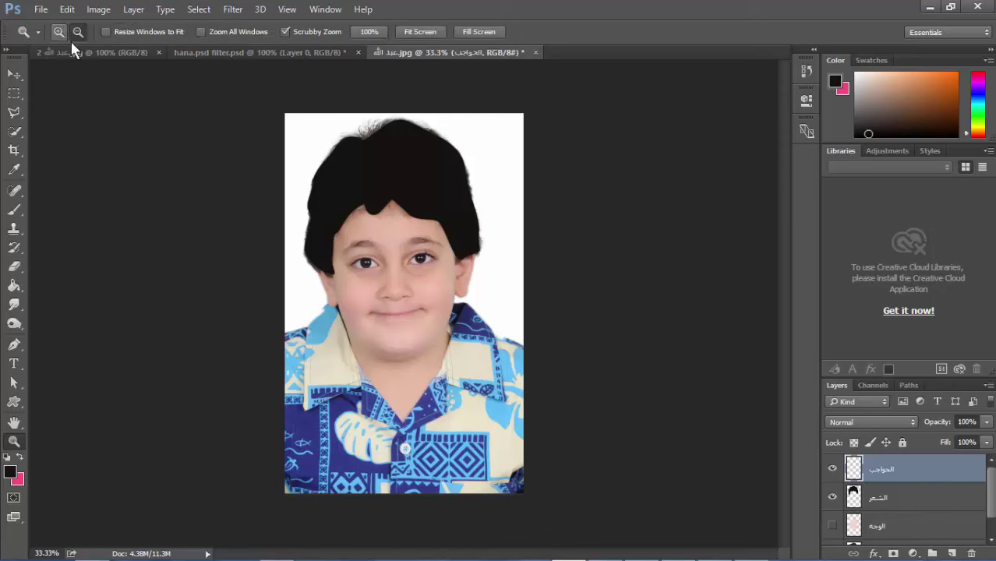
{"action": "left_click", "coordinate": [78, 31]}
{"action": "left_click", "coordinate": [391, 234]}
{"action": "left_click", "coordinate": [185, 93]}
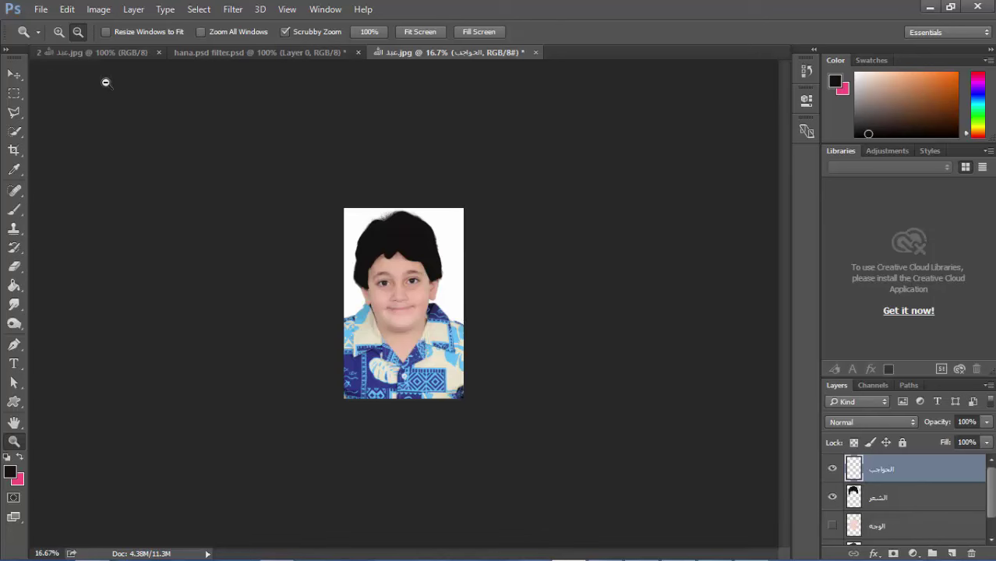
{"action": "left_click", "coordinate": [395, 275]}
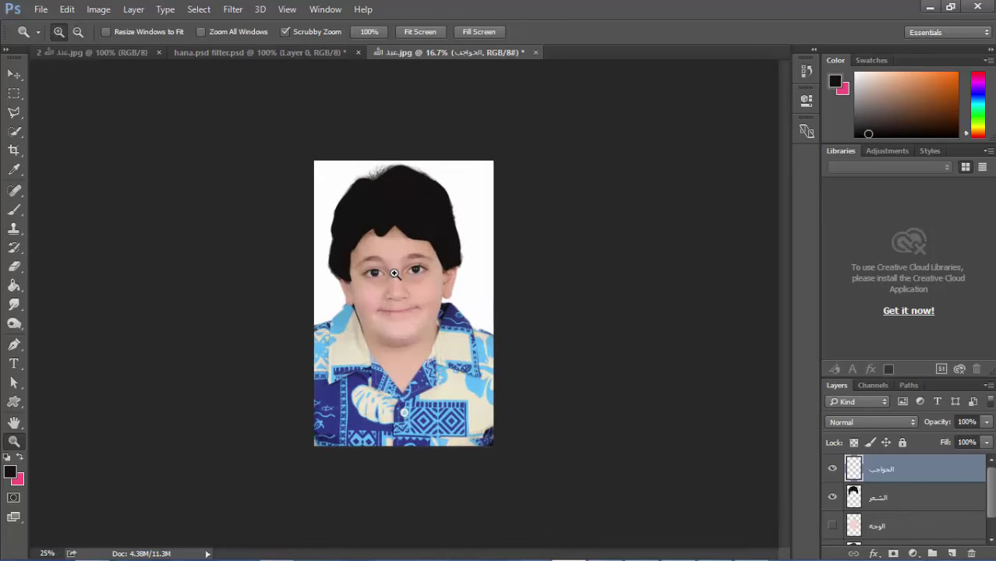
{"action": "left_click", "coordinate": [389, 242]}
{"action": "left_click", "coordinate": [386, 244]}
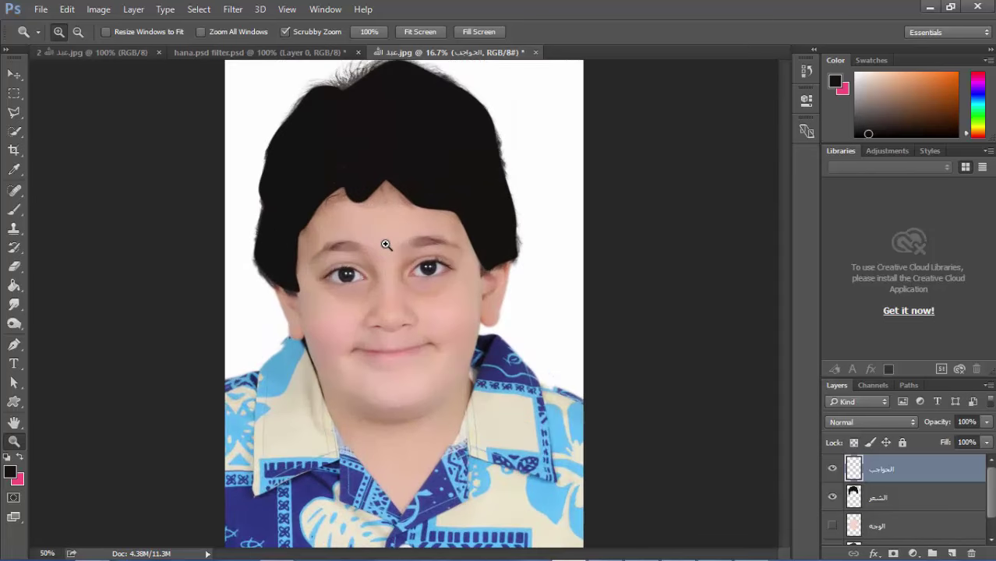
{"action": "left_click", "coordinate": [386, 245]}
{"action": "left_click", "coordinate": [385, 245]}
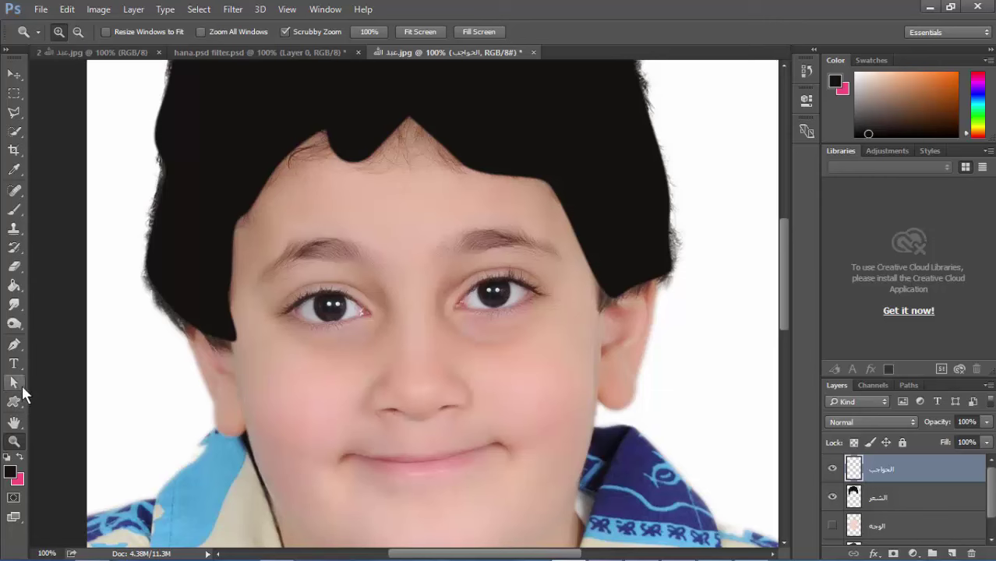
Step: Trace a closed curved Pen path around the right eyebrow
{"action": "left_click", "coordinate": [14, 344]}
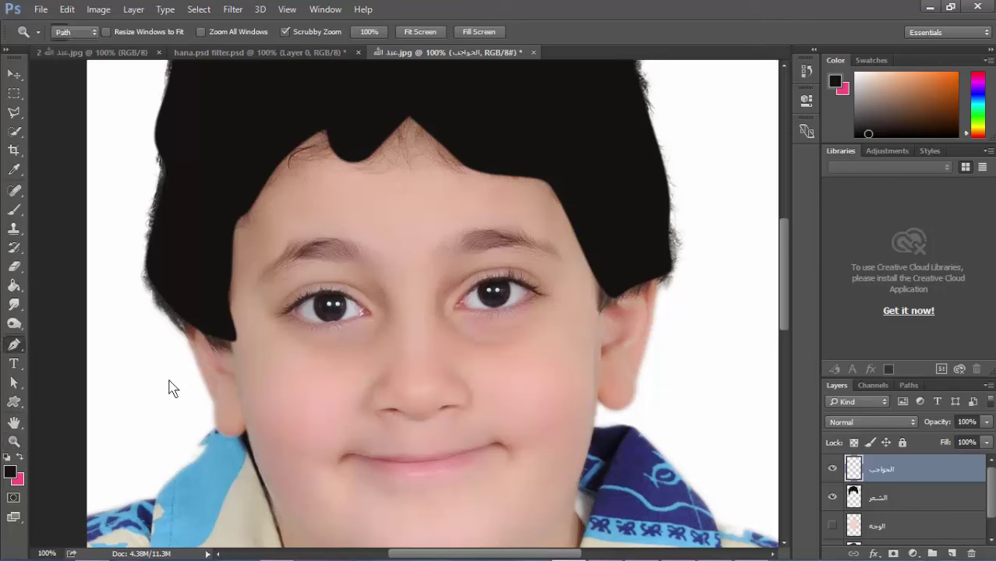
{"action": "left_click", "coordinate": [446, 248]}
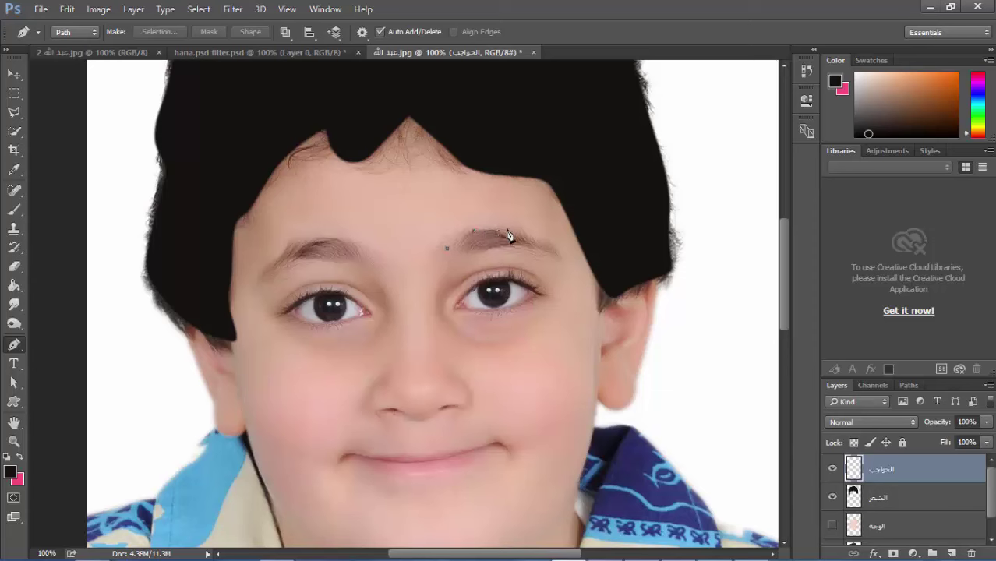
{"action": "left_click_drag", "start_coordinate": [507, 231], "coordinate": [517, 231]}
{"action": "left_click_drag", "start_coordinate": [544, 240], "coordinate": [545, 261]}
{"action": "left_click_drag", "start_coordinate": [489, 253], "coordinate": [452, 255]}
{"action": "left_click", "coordinate": [448, 255]}
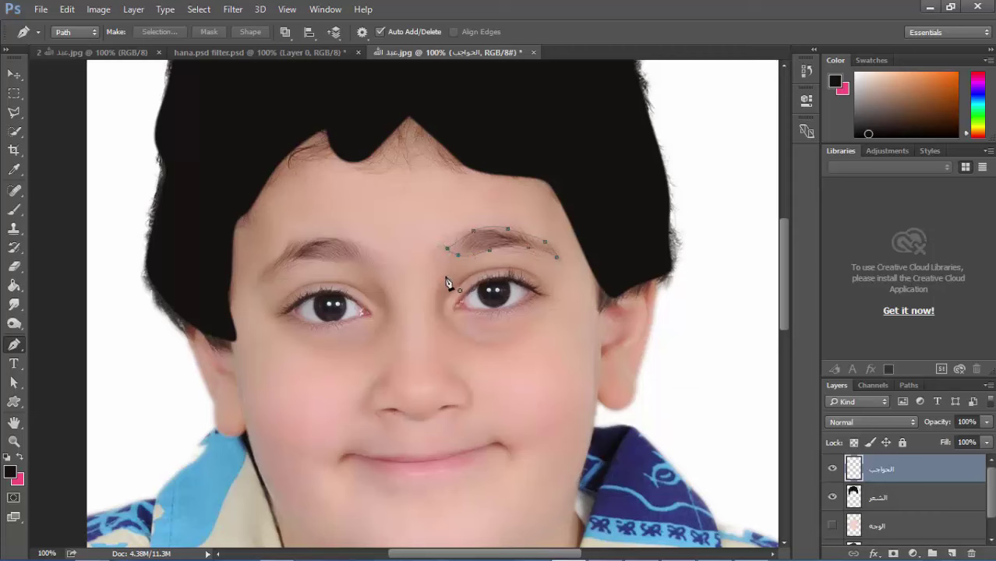
Step: Turn the eyebrow path into a selection, fill it black, and deselect
{"action": "right_click", "coordinate": [493, 251]}
{"action": "left_click", "coordinate": [557, 257]}
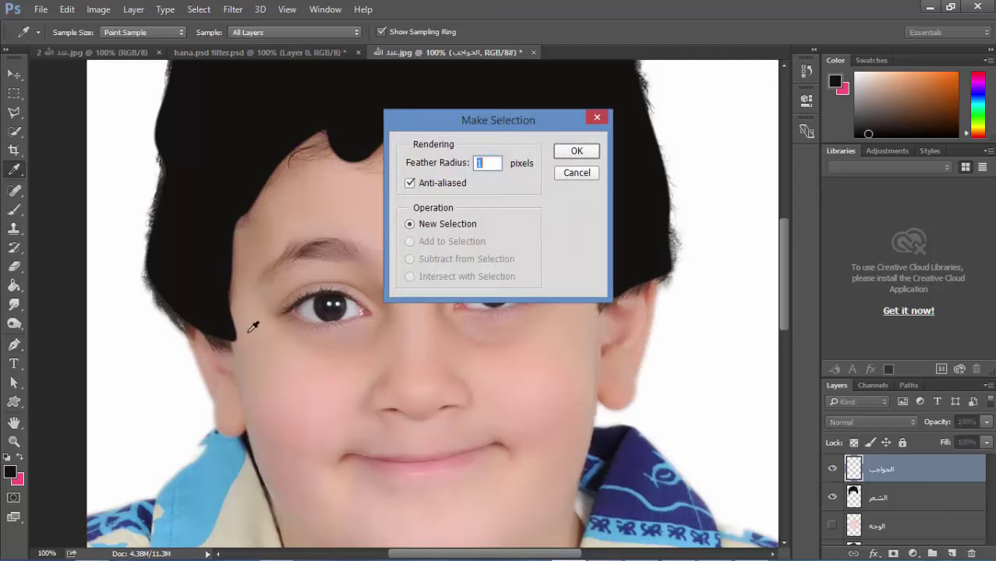
{"action": "left_click", "coordinate": [583, 152]}
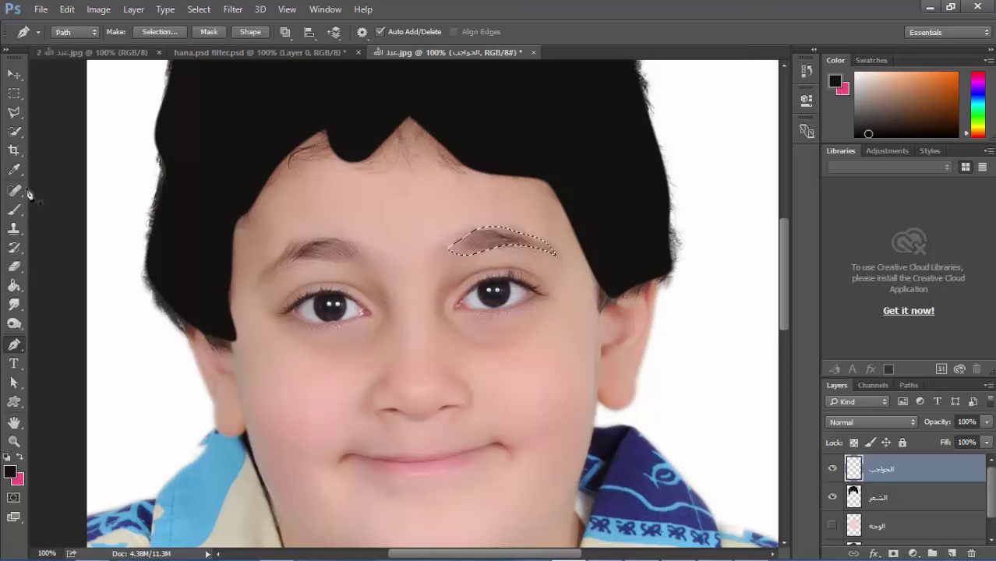
{"action": "key", "text": "Escape"}
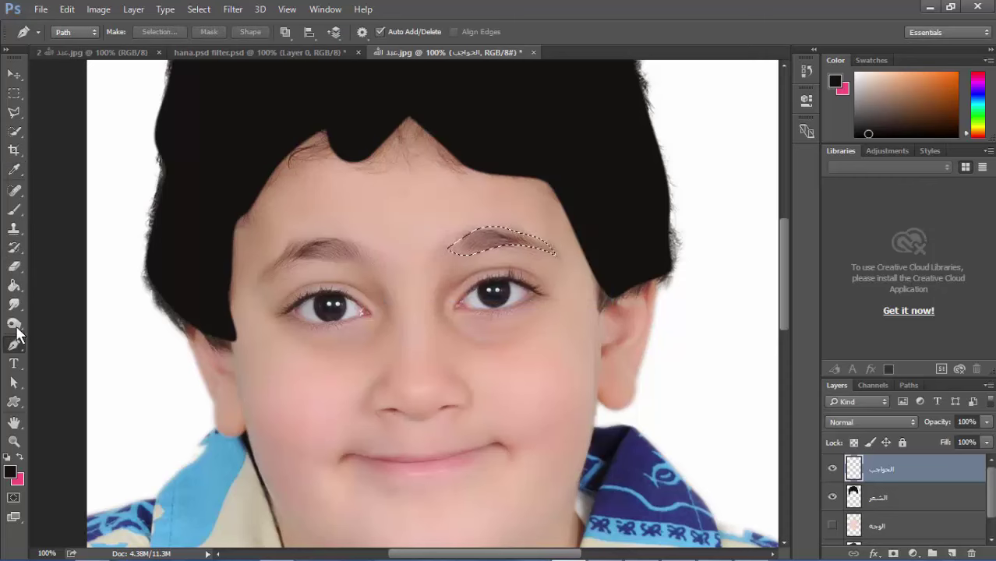
{"action": "left_click", "coordinate": [14, 286]}
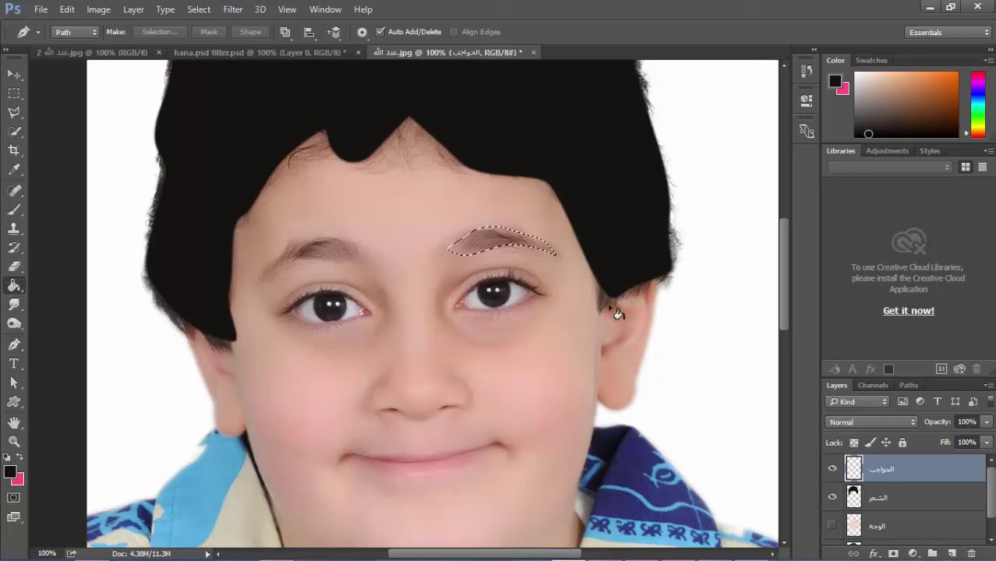
{"action": "left_click", "coordinate": [489, 246]}
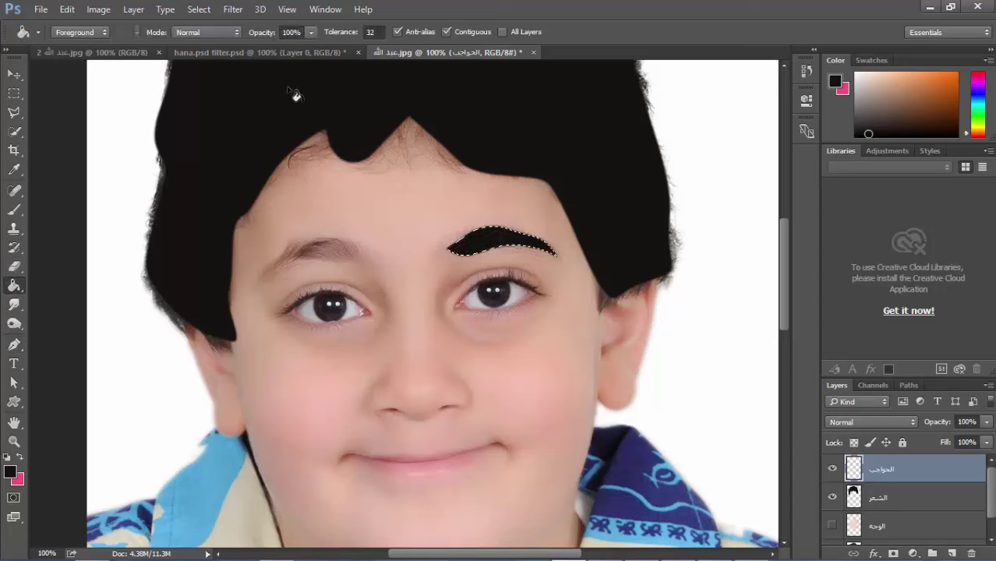
{"action": "left_click", "coordinate": [202, 11]}
{"action": "left_click", "coordinate": [222, 39]}
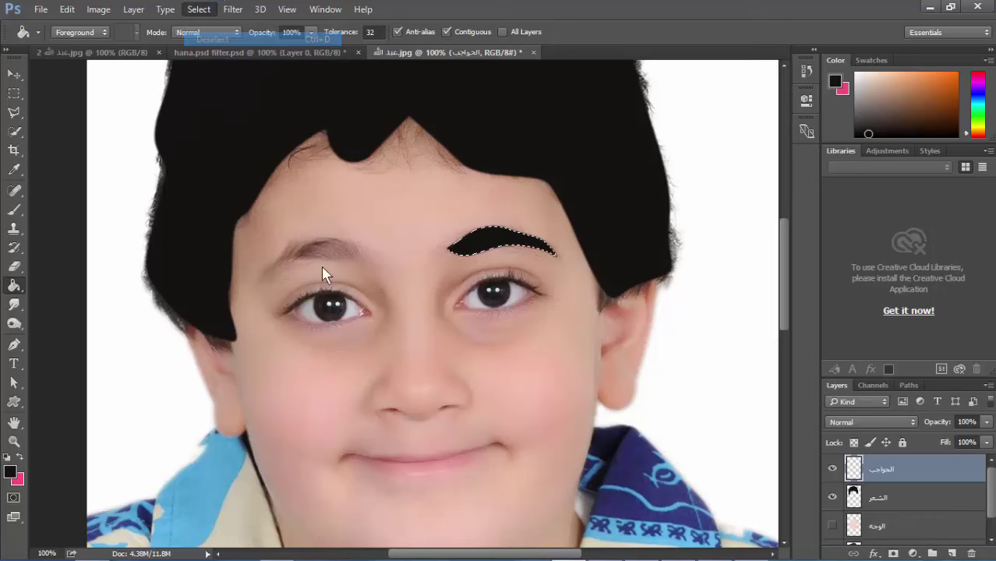
{"action": "left_click", "coordinate": [15, 344]}
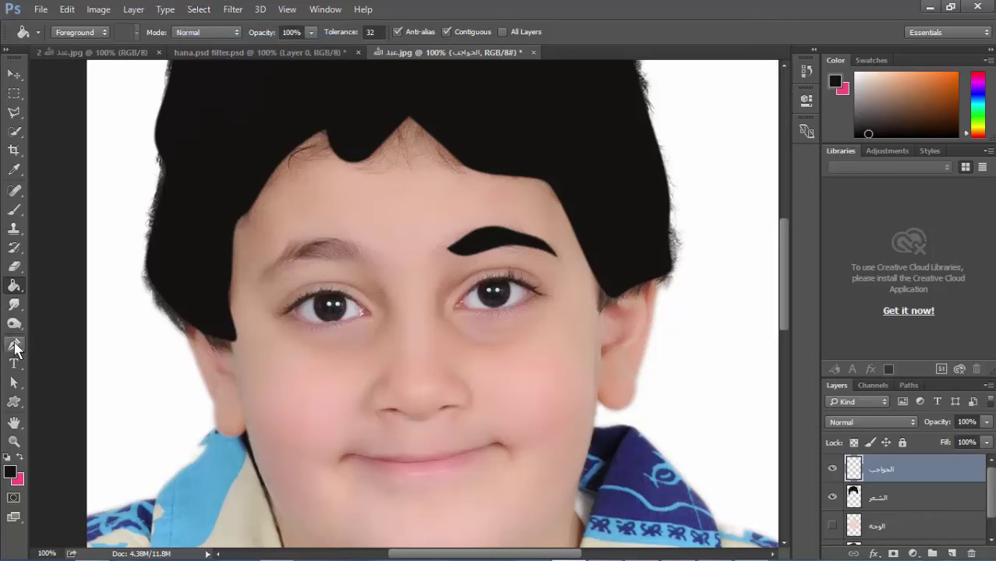
Step: Start a Pen path along the left eyebrow with two anchor points
{"action": "left_click", "coordinate": [367, 253]}
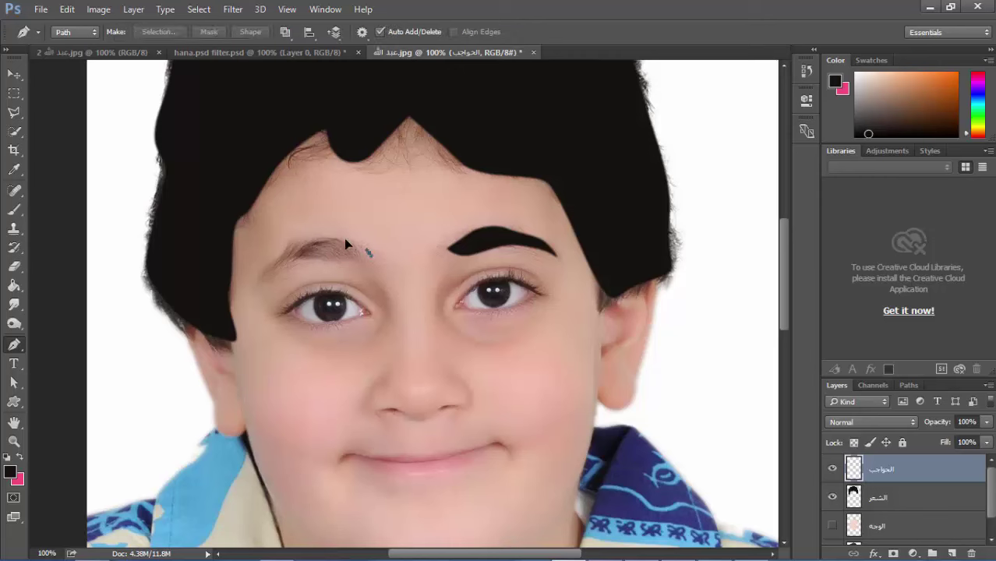
{"action": "left_click", "coordinate": [321, 242]}
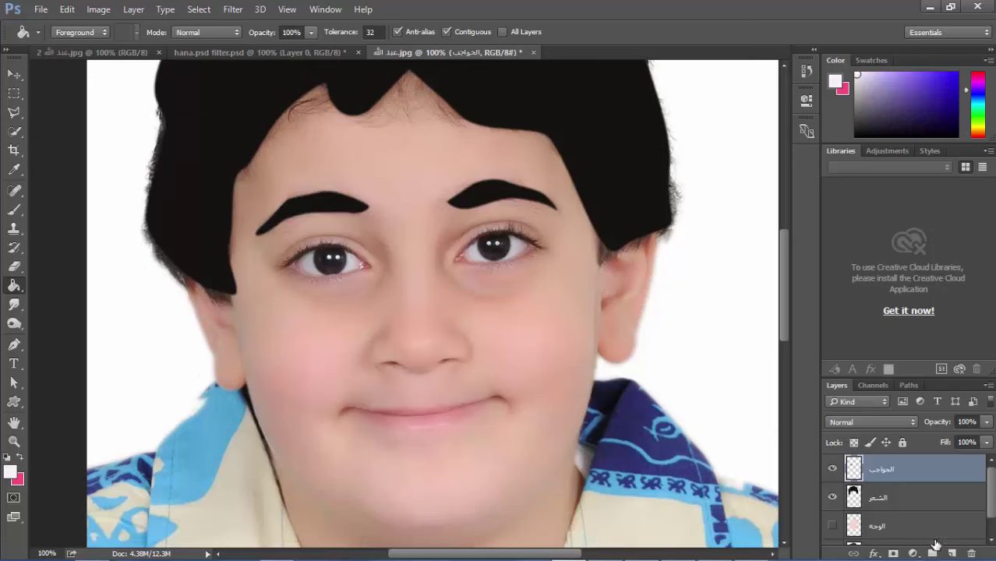
Step: Add a new top layer above الحواجب and name it العين
{"action": "left_click", "coordinate": [953, 553]}
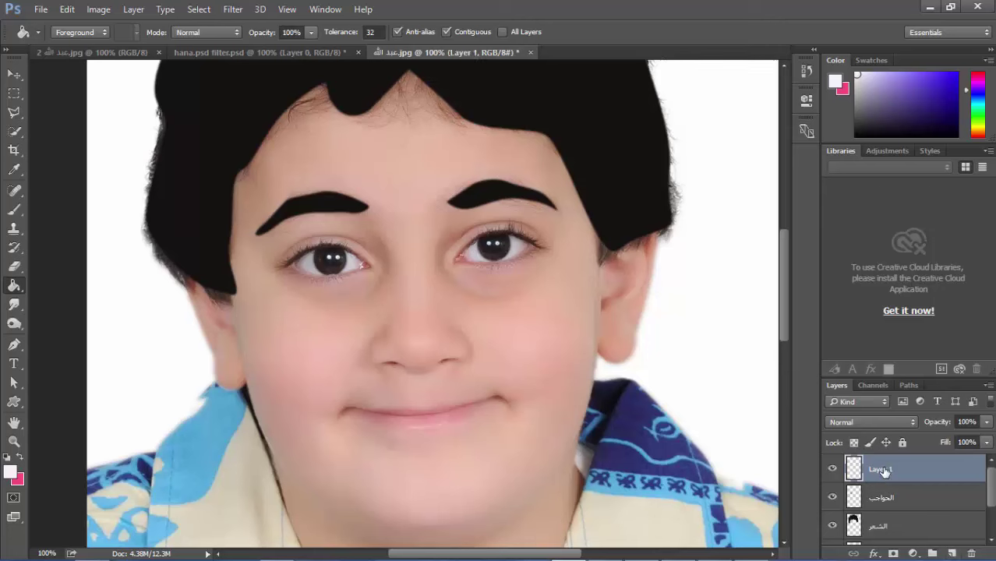
{"action": "double_click", "coordinate": [883, 470]}
{"action": "left_click_drag", "start_coordinate": [903, 468], "coordinate": [844, 465]}
{"action": "type", "text": "العين"}
{"action": "key", "text": "Return"}
{"action": "key", "text": "p"}
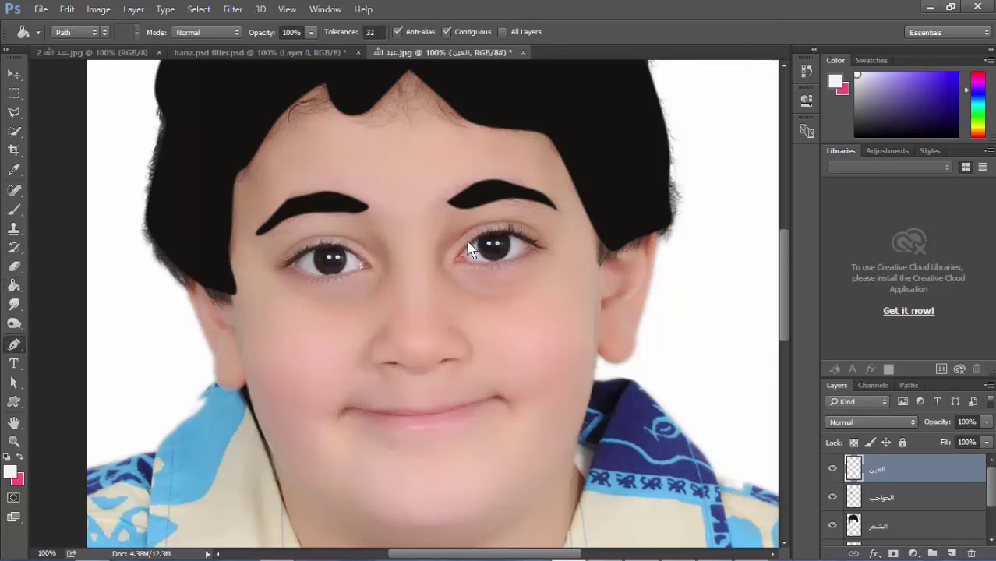
Step: Finish outlining the right eye along its upper eyelid and turn the outline into a selection
{"action": "left_click", "coordinate": [526, 242]}
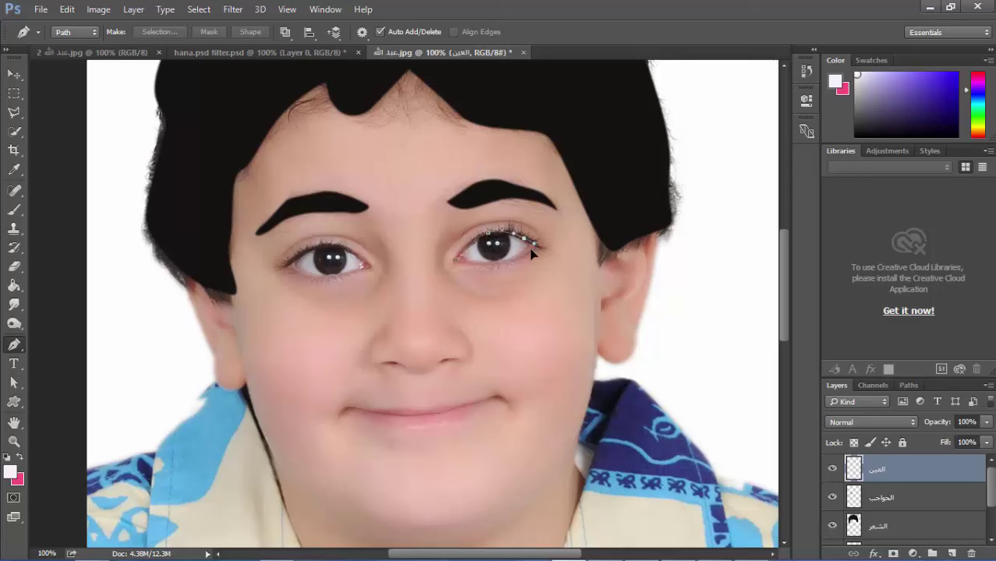
{"action": "left_click_drag", "start_coordinate": [533, 250], "coordinate": [528, 260]}
{"action": "left_click", "coordinate": [458, 257]}
{"action": "right_click", "coordinate": [499, 259]}
{"action": "left_click", "coordinate": [555, 257]}
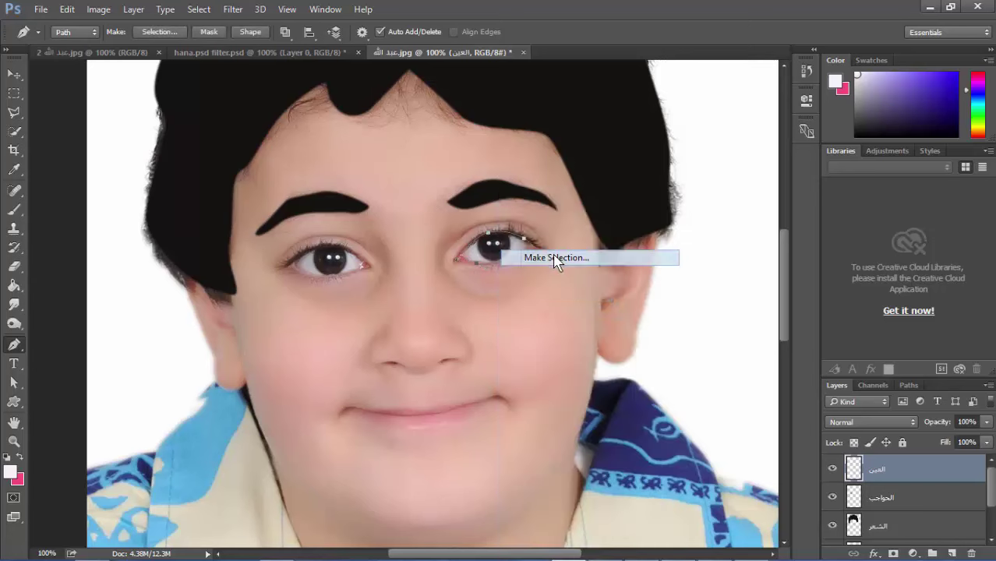
{"action": "left_click", "coordinate": [575, 153]}
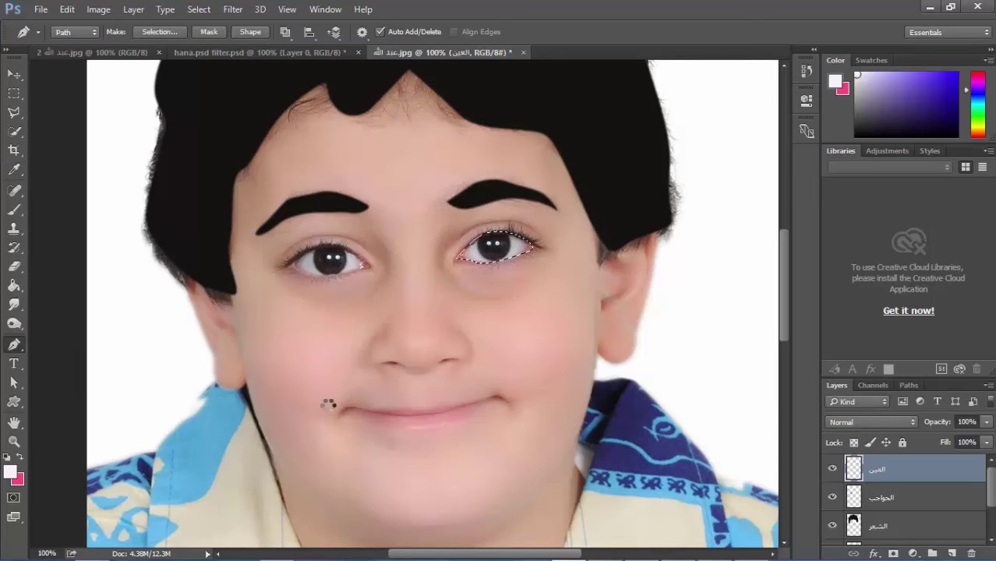
Step: Set the foreground colour to a light eye-white sampled from the eye
{"action": "left_click", "coordinate": [10, 472]}
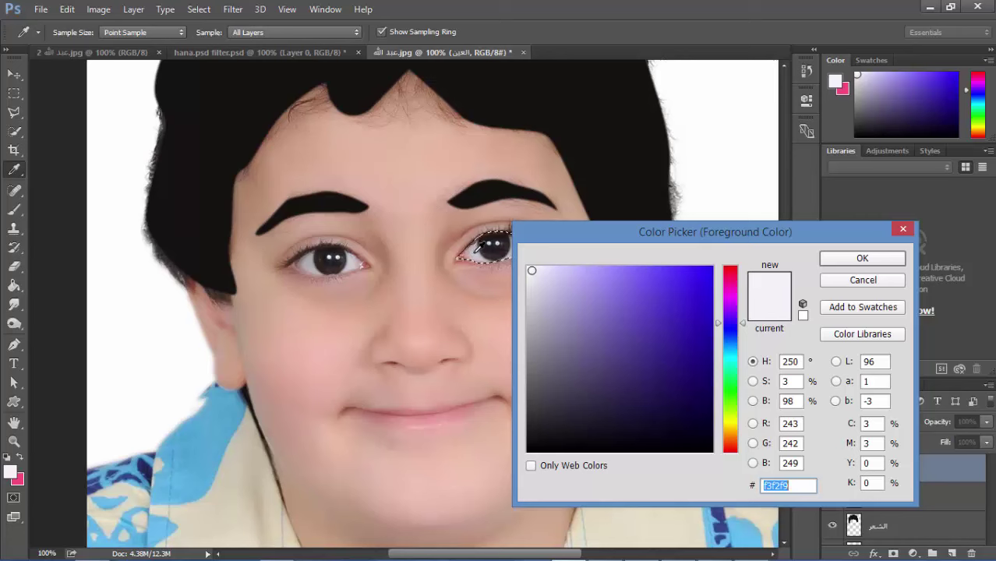
{"action": "left_click", "coordinate": [470, 249]}
{"action": "left_click", "coordinate": [471, 261]}
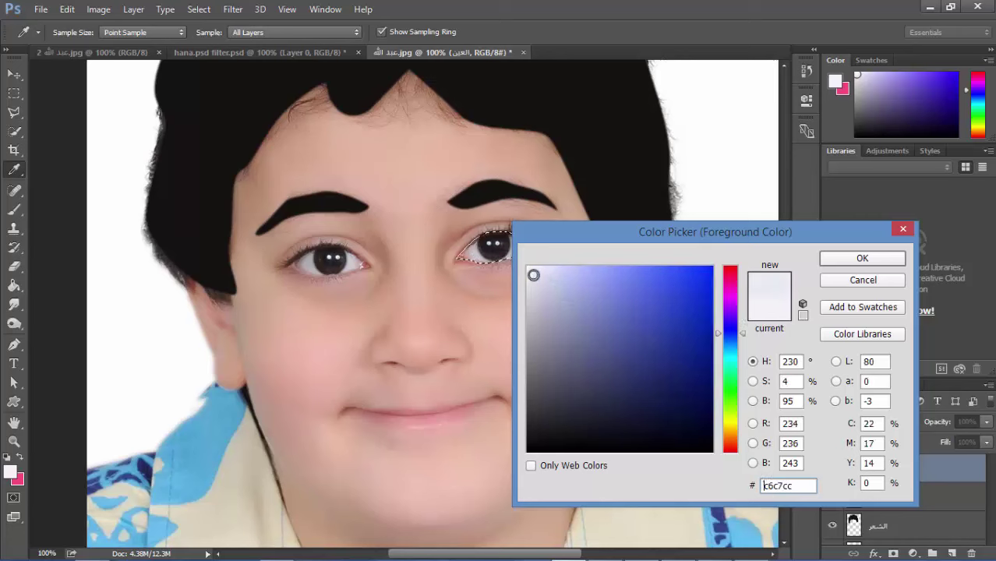
{"action": "left_click", "coordinate": [862, 258]}
{"action": "key", "text": "p"}
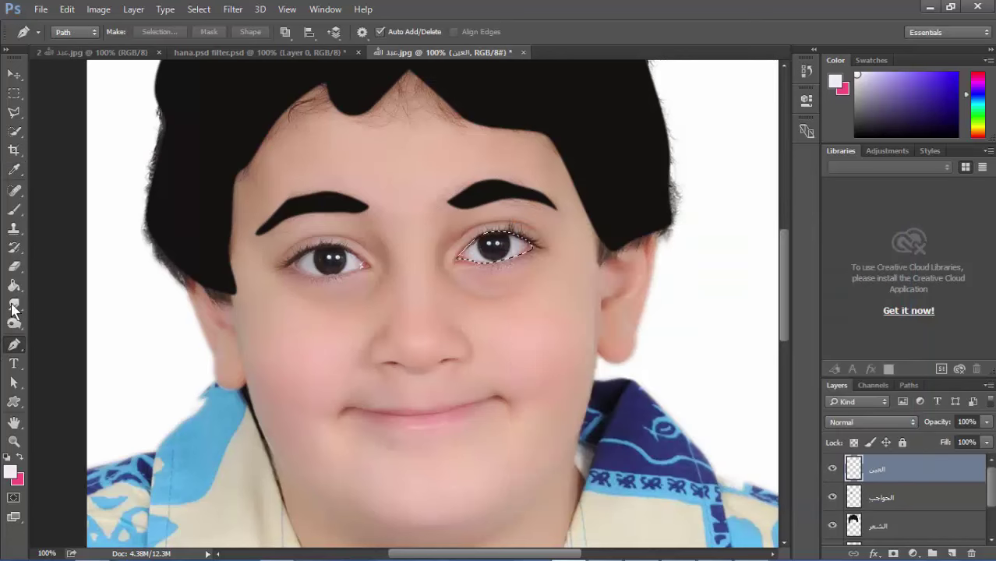
Step: Fill the right eye selection solid white with the Paint Bucket and deselect
{"action": "left_click", "coordinate": [14, 286]}
{"action": "left_click", "coordinate": [488, 257]}
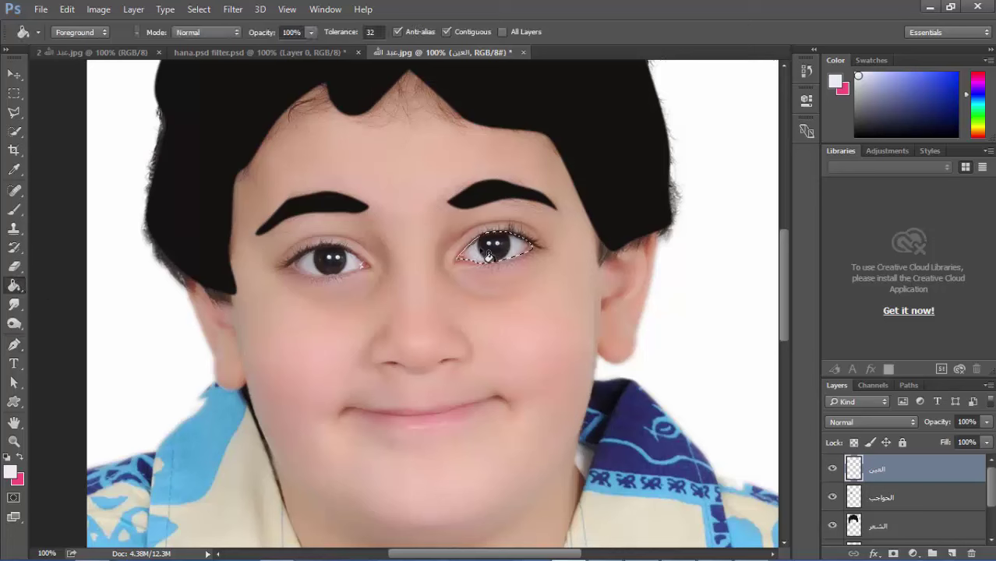
{"action": "left_click", "coordinate": [489, 257]}
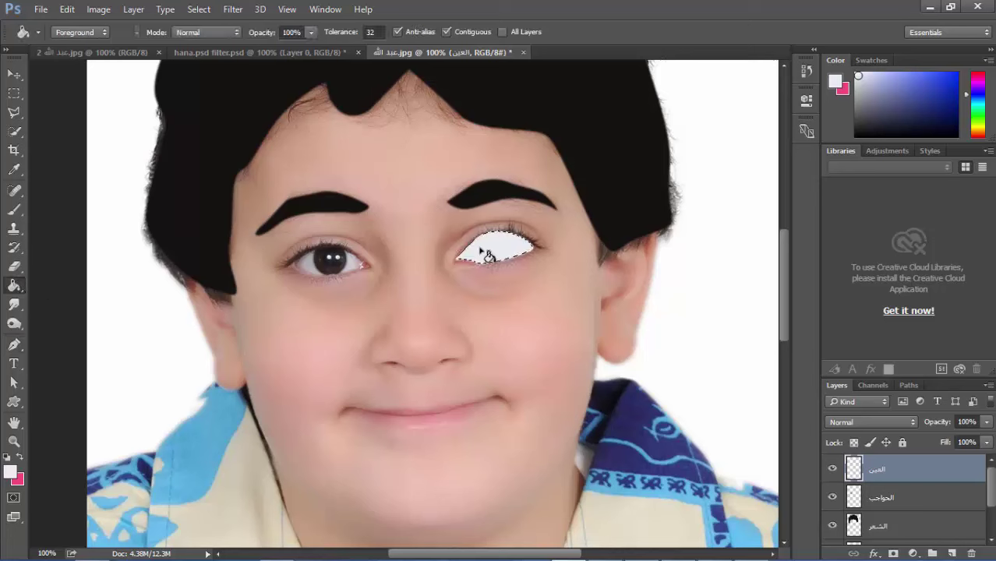
{"action": "left_click", "coordinate": [201, 10]}
{"action": "left_click", "coordinate": [227, 39]}
Step: Turn the left-eye outline into a selection, fill it white, then deselect
{"action": "left_click", "coordinate": [14, 344]}
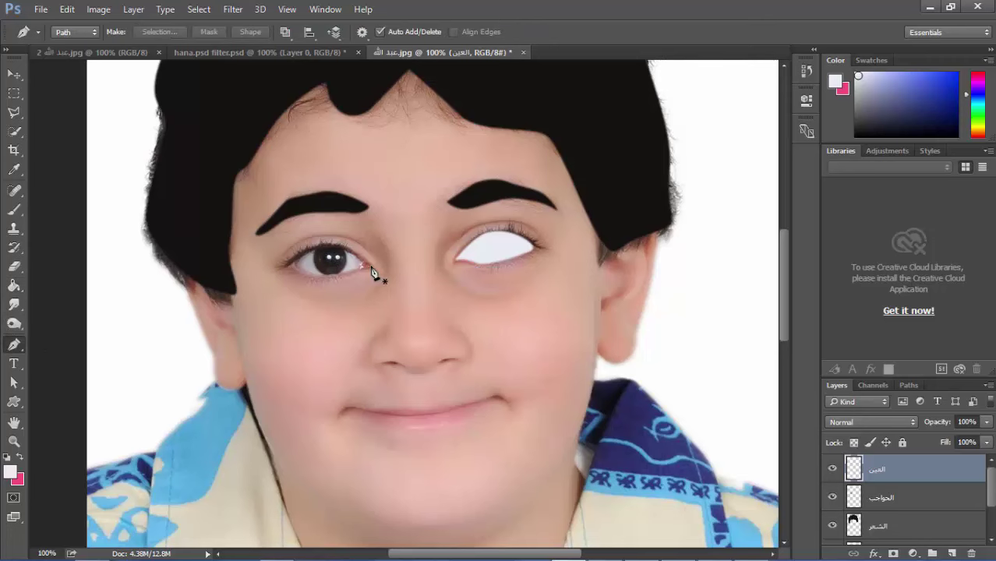
{"action": "key", "text": "ctrl+Return"}
{"action": "key", "text": "g"}
{"action": "left_click", "coordinate": [343, 259]}
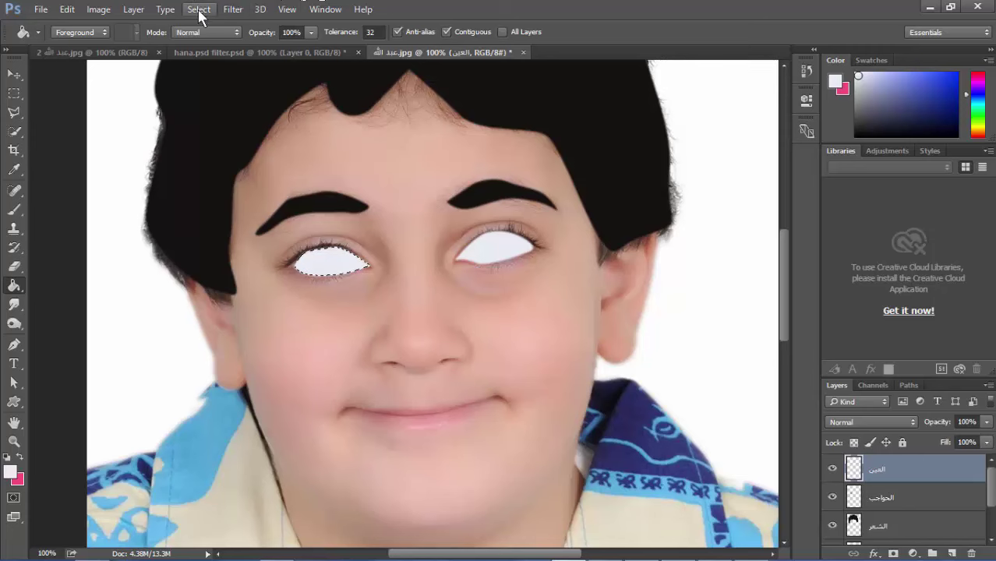
{"action": "left_click", "coordinate": [214, 38]}
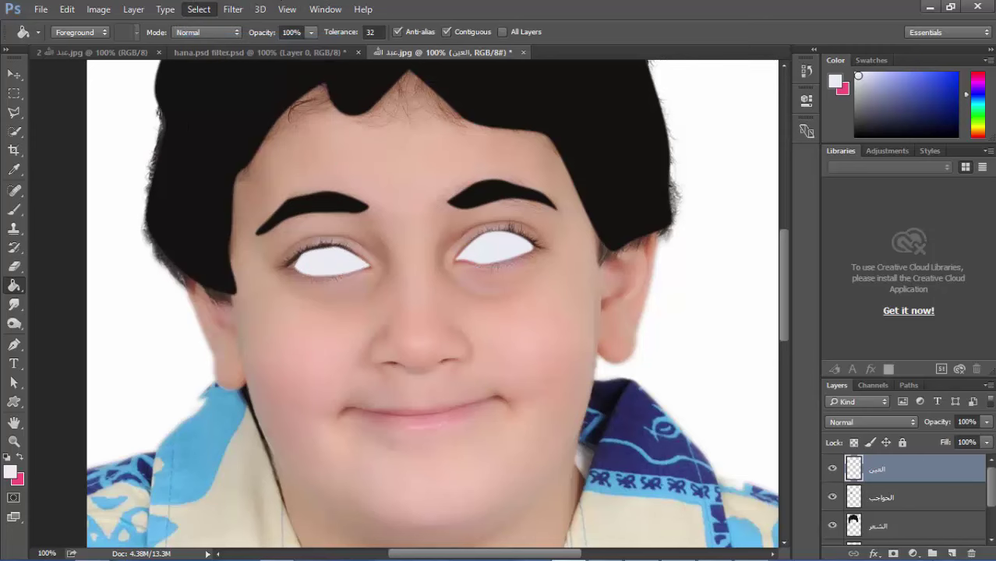
Step: Add a new top layer named 'النن' for the pupils
{"action": "left_click", "coordinate": [951, 554]}
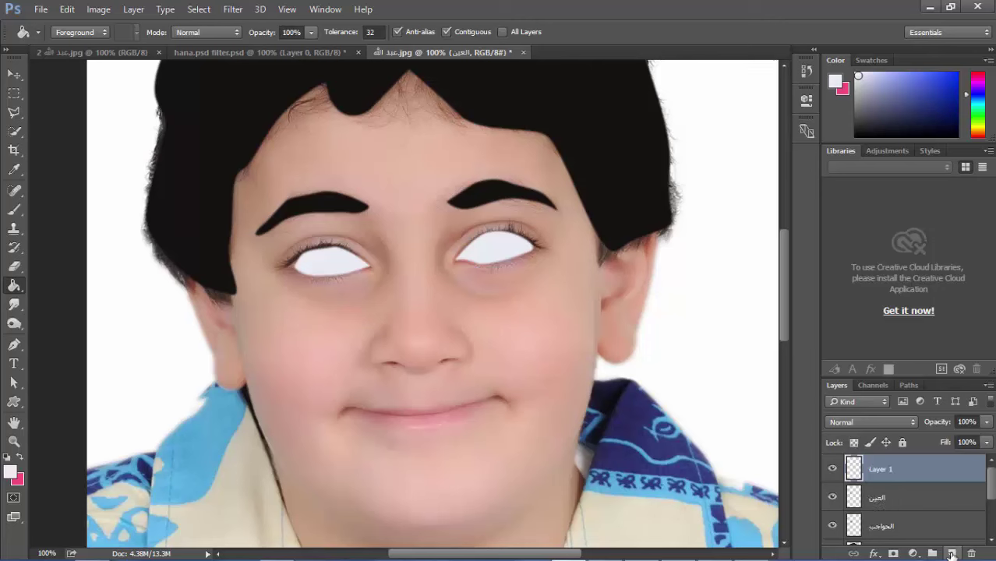
{"action": "double_click", "coordinate": [883, 472]}
{"action": "key", "text": "BackSpace"}
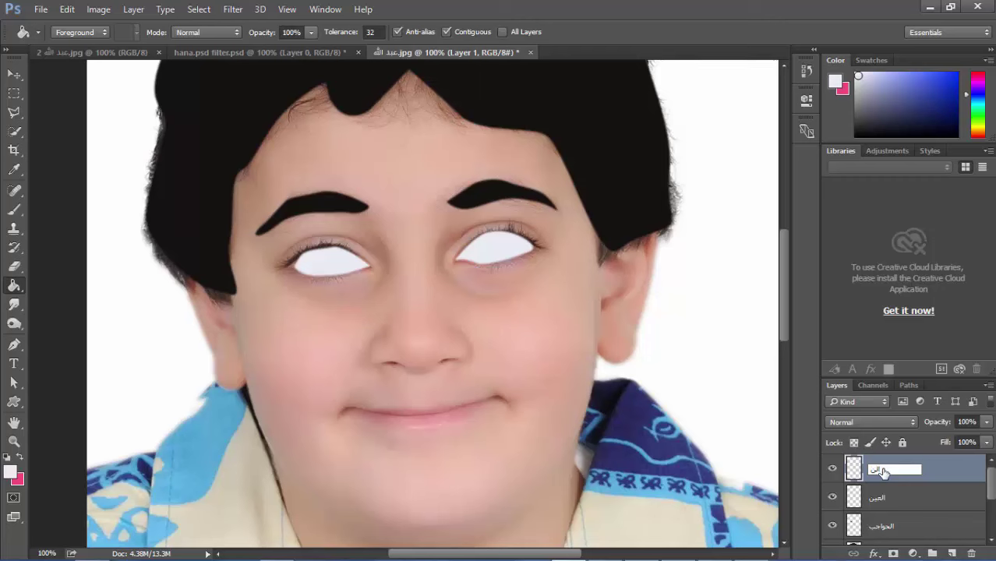
{"action": "type", "text": "النن"}
{"action": "key", "text": "Return"}
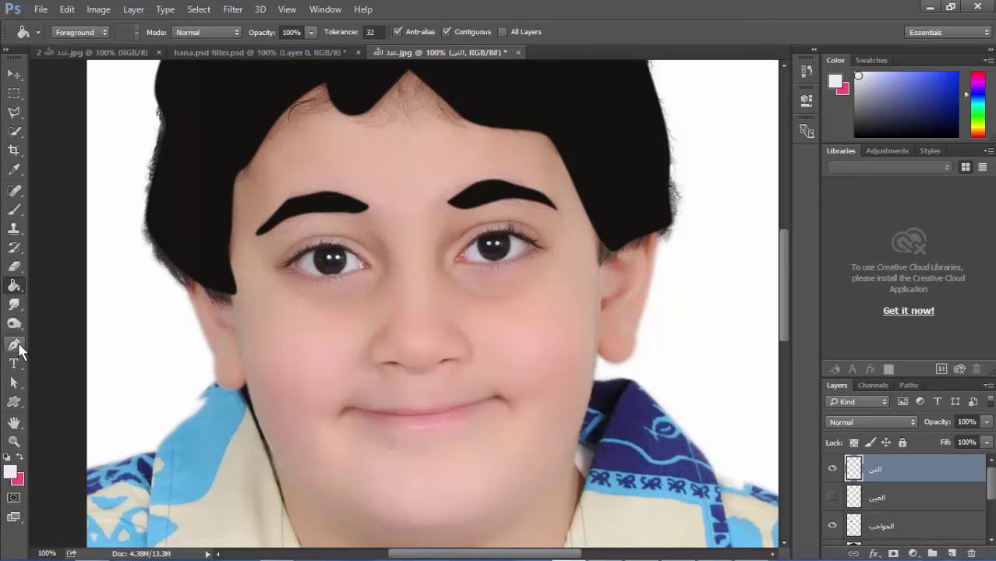
{"action": "left_click", "coordinate": [14, 343]}
Step: Trace the right eye's pupil with the Pen and make it a selection
{"action": "left_click", "coordinate": [482, 247]}
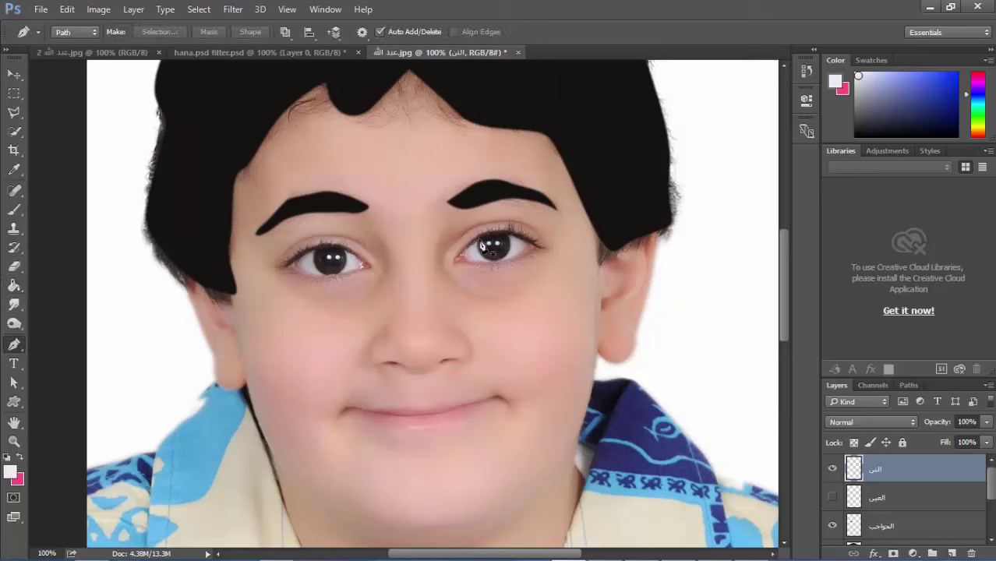
{"action": "left_click", "coordinate": [479, 248]}
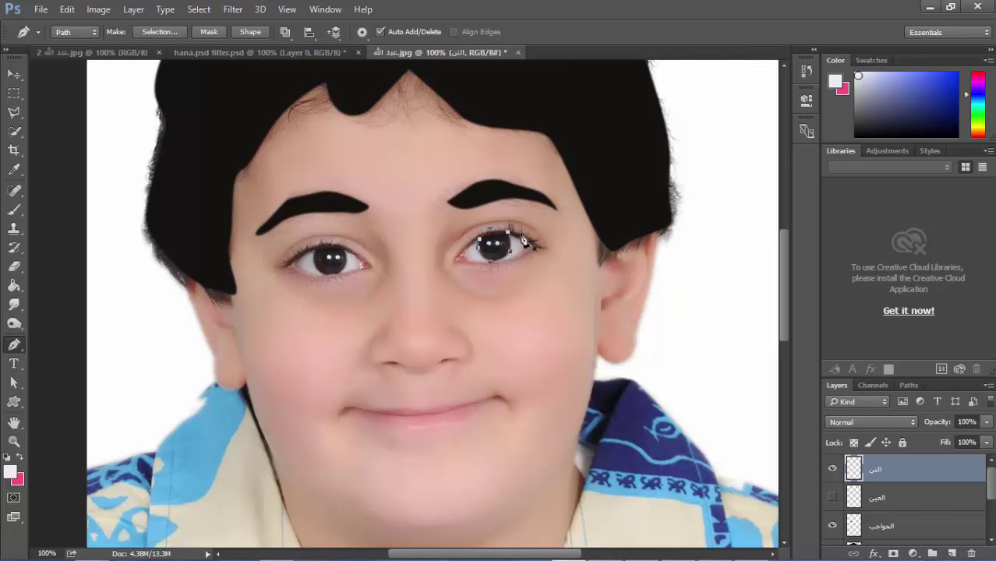
{"action": "right_click", "coordinate": [496, 247]}
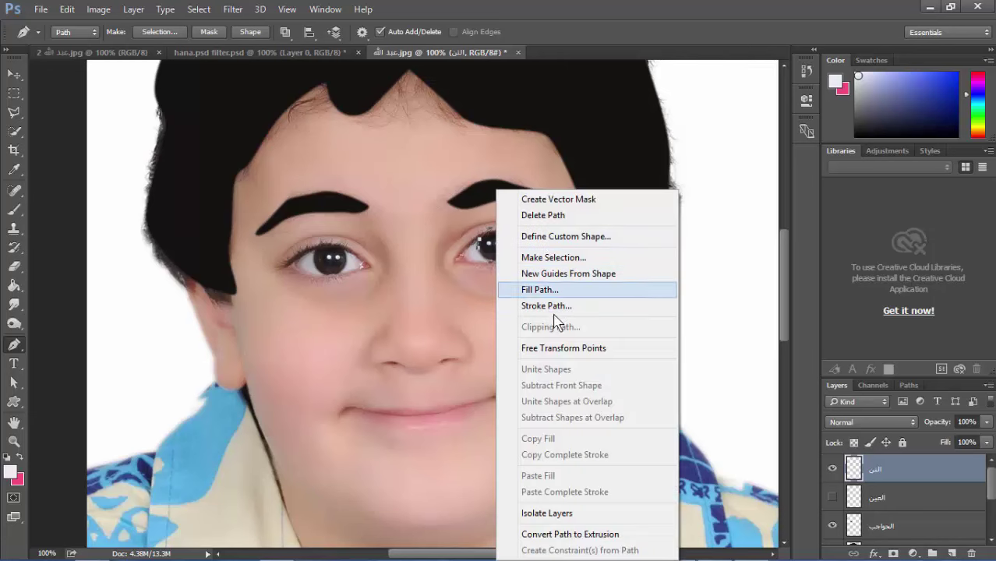
{"action": "left_click", "coordinate": [553, 258]}
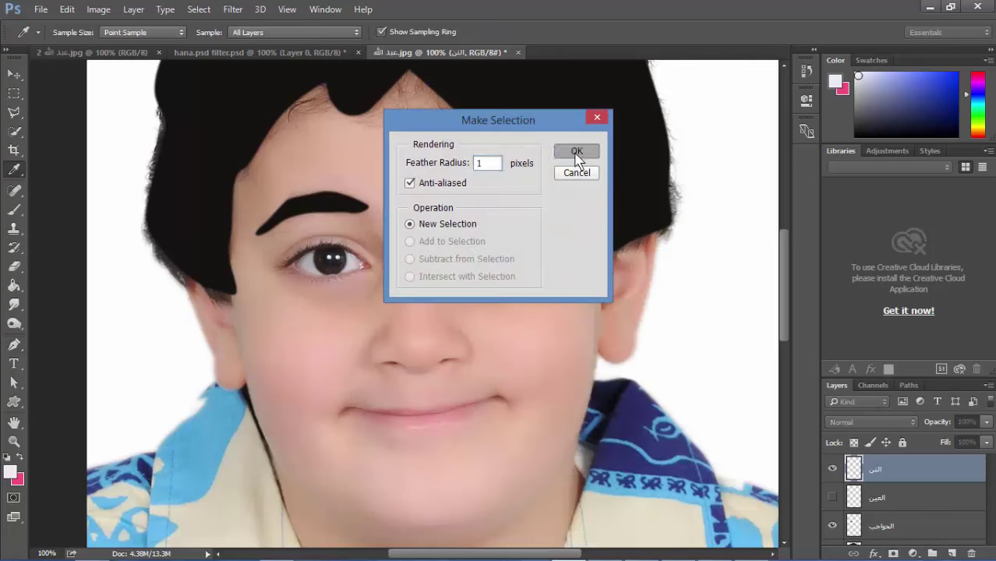
{"action": "left_click", "coordinate": [578, 151]}
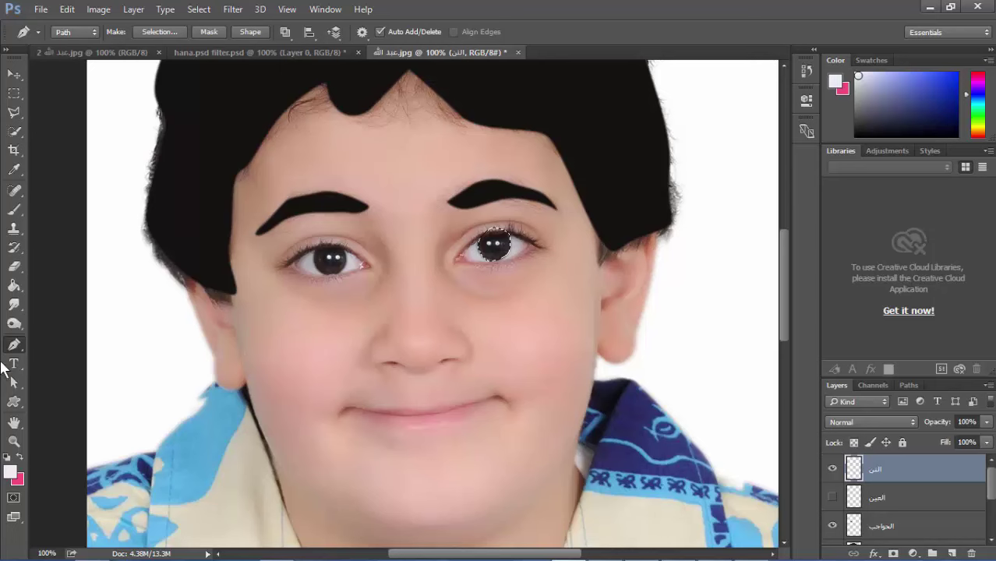
Step: Fill the right and left pupils solid black, then deselect
{"action": "left_click", "coordinate": [14, 286]}
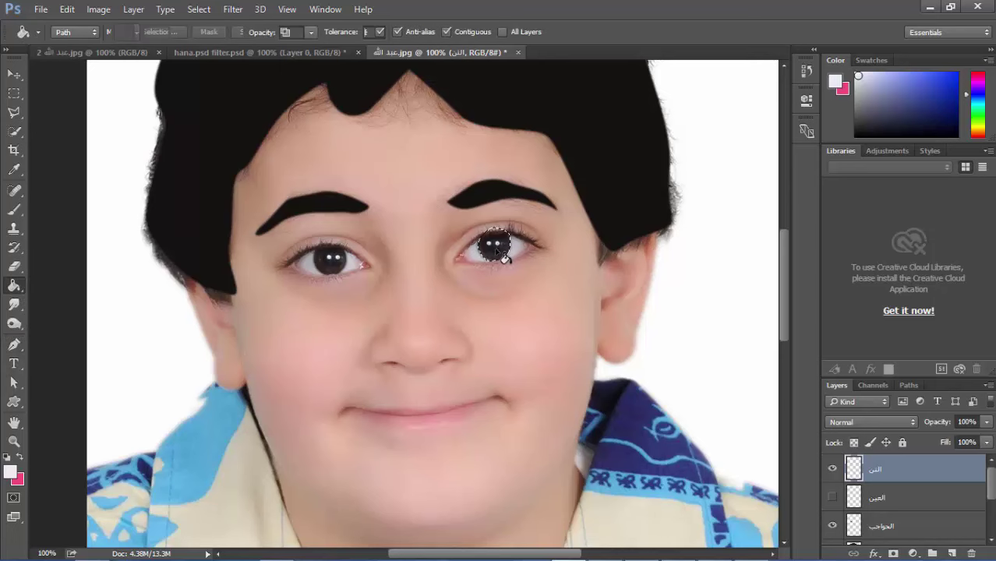
{"action": "key", "text": "p"}
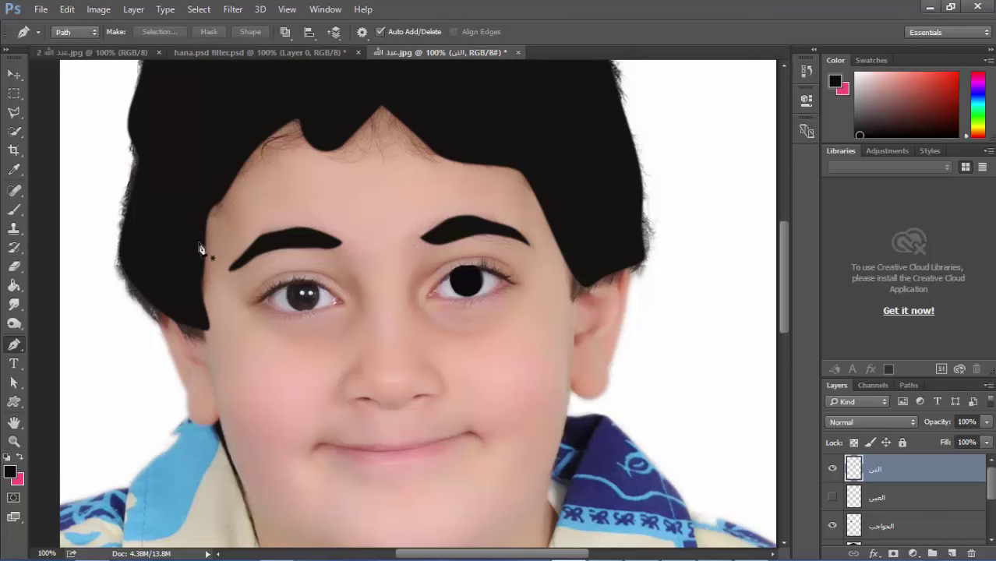
{"action": "key", "text": "g"}
{"action": "left_click", "coordinate": [293, 289]}
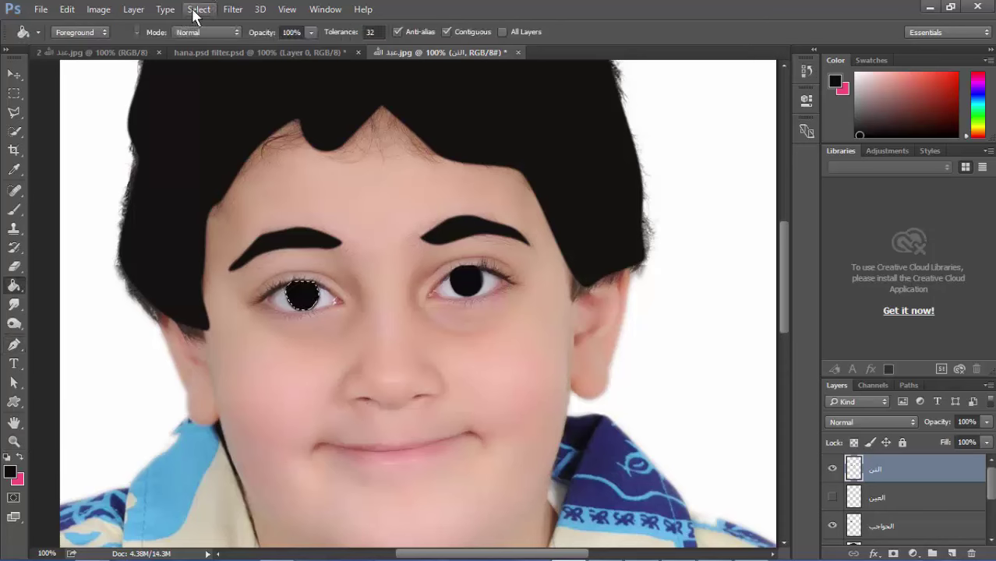
{"action": "left_click", "coordinate": [199, 9]}
{"action": "left_click", "coordinate": [220, 40]}
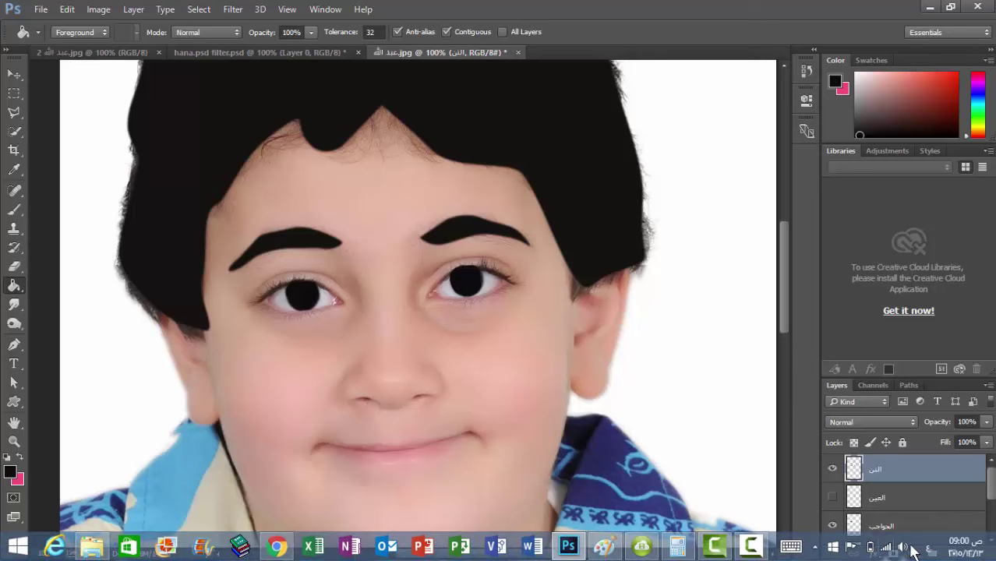
Step: Add another new layer above the pupil layer and rename it 'ام'
{"action": "left_click", "coordinate": [951, 554]}
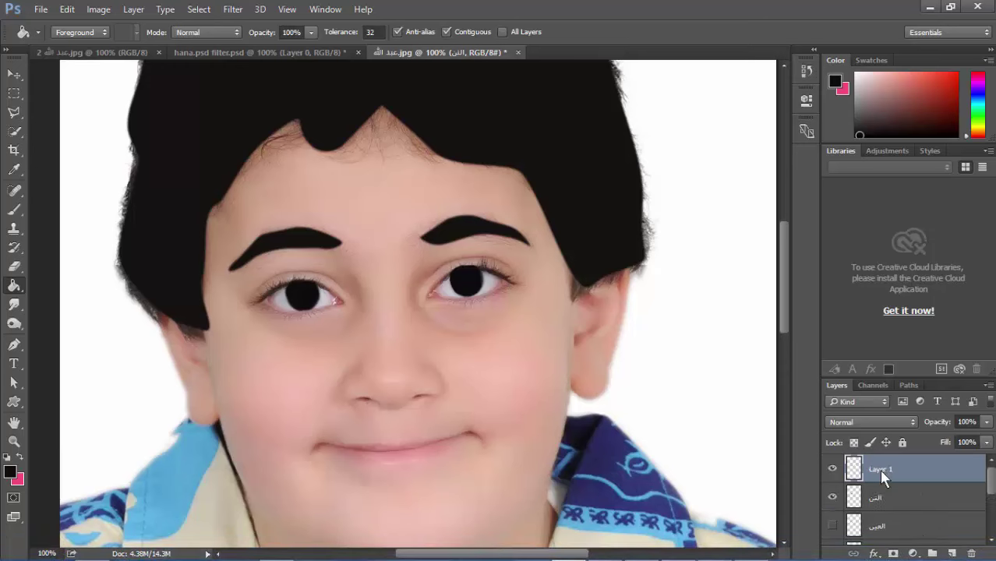
{"action": "left_click", "coordinate": [880, 470]}
{"action": "double_click", "coordinate": [881, 470]}
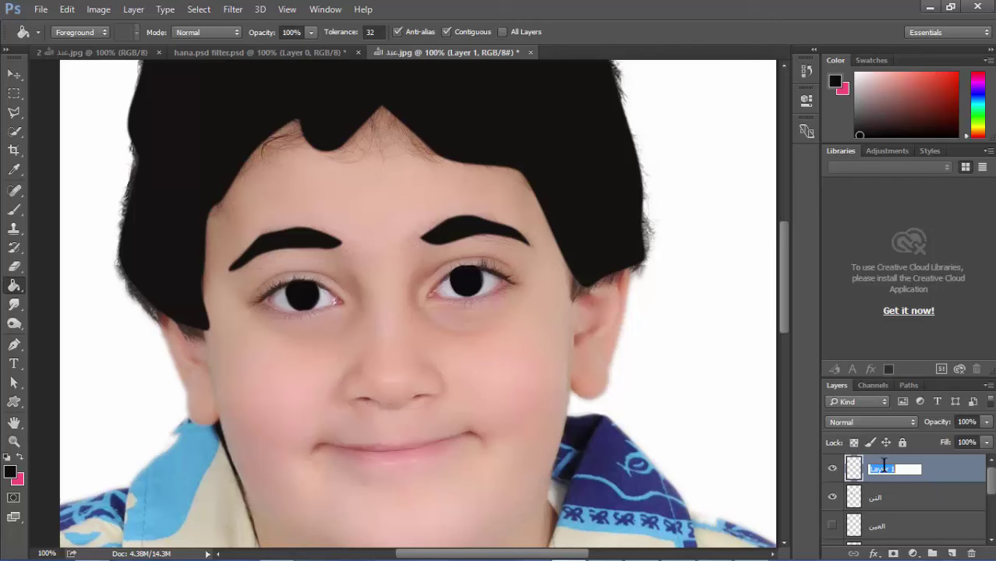
{"action": "key", "text": "BackSpace"}
{"action": "type", "text": "امق"}
{"action": "key", "text": "Return"}
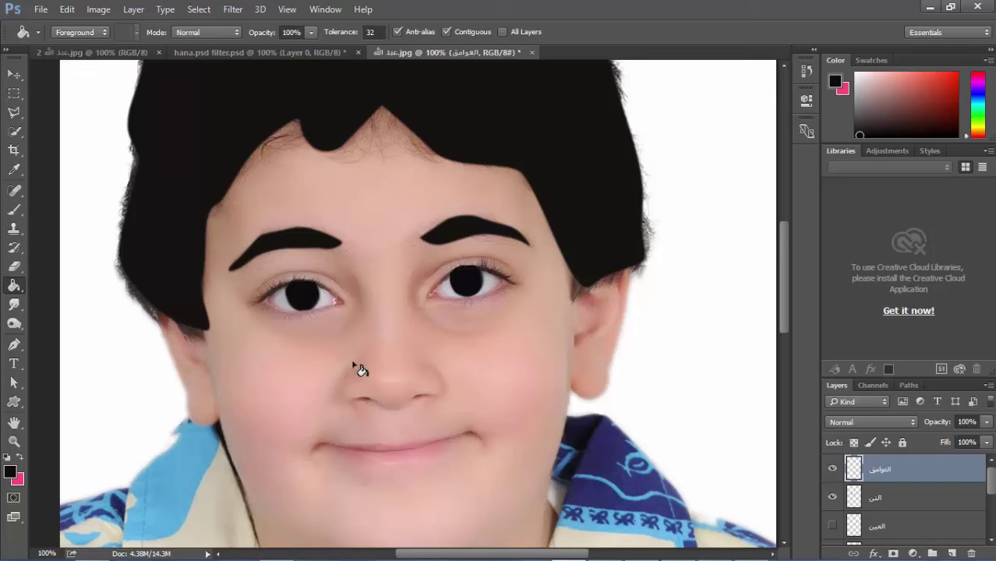
Step: Zoom in on the left eye and trace a curved Pen path along its upper eyelid
{"action": "left_click", "coordinate": [14, 344]}
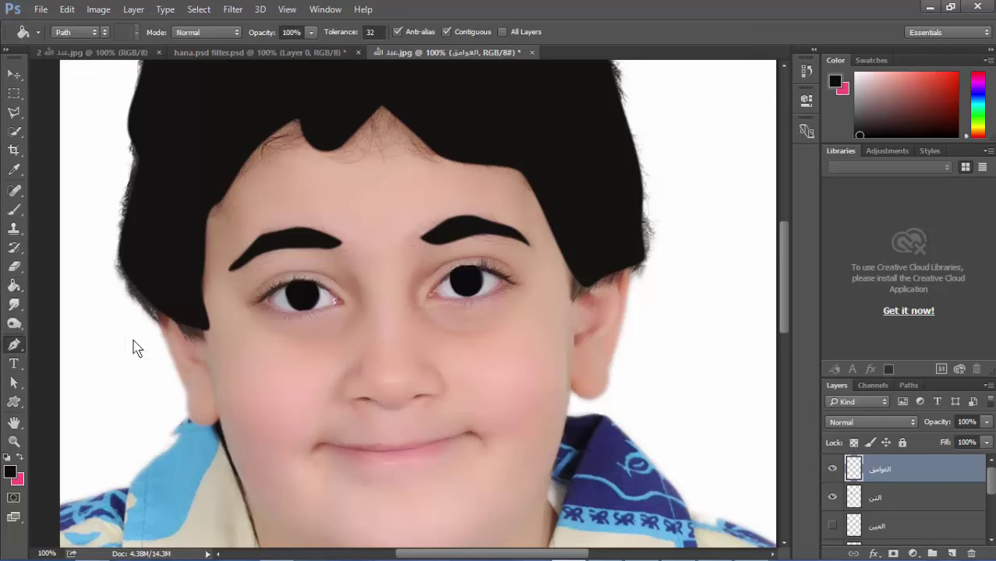
{"action": "left_click", "coordinate": [285, 271], "text": "alt"}
{"action": "left_click", "coordinate": [300, 299], "text": "ctrl"}
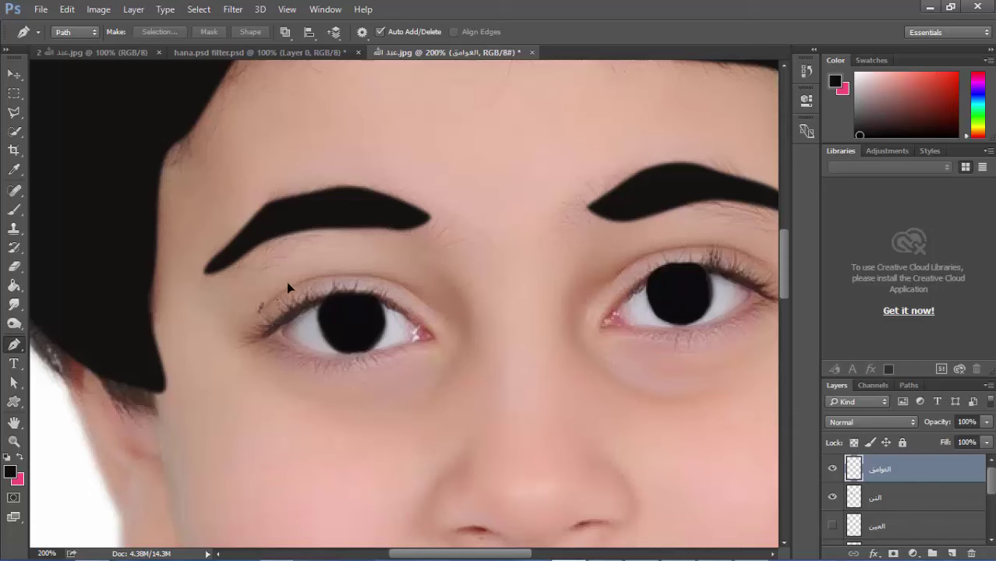
{"action": "left_click", "coordinate": [298, 285]}
{"action": "left_click_drag", "start_coordinate": [331, 275], "coordinate": [374, 275]}
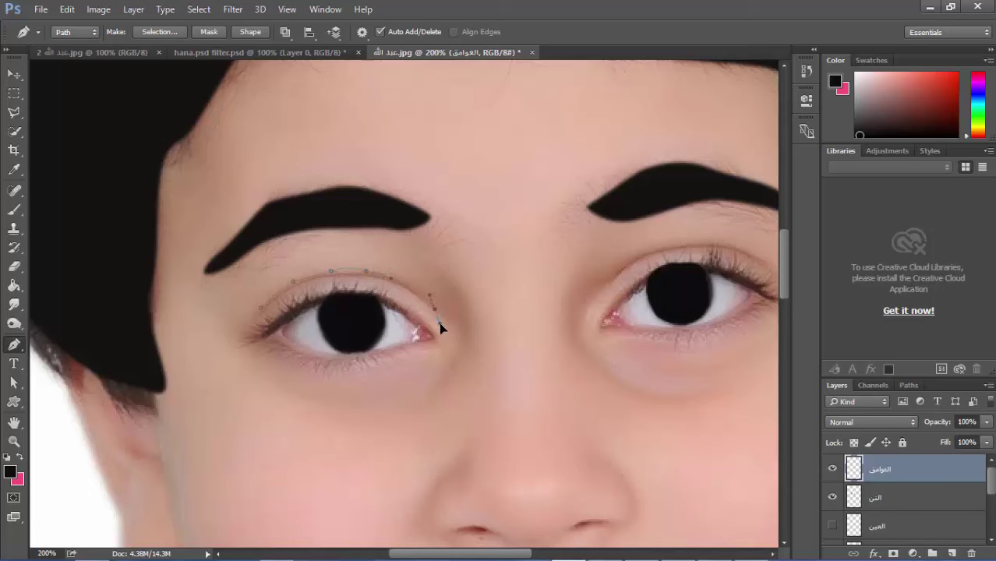
{"action": "left_click_drag", "start_coordinate": [440, 325], "coordinate": [445, 324]}
{"action": "left_click", "coordinate": [411, 296]}
Step: Convert the eyelid path into a thin selection with Make Selection
{"action": "left_click", "coordinate": [261, 307], "text": "ctrl"}
{"action": "right_click", "coordinate": [360, 279]}
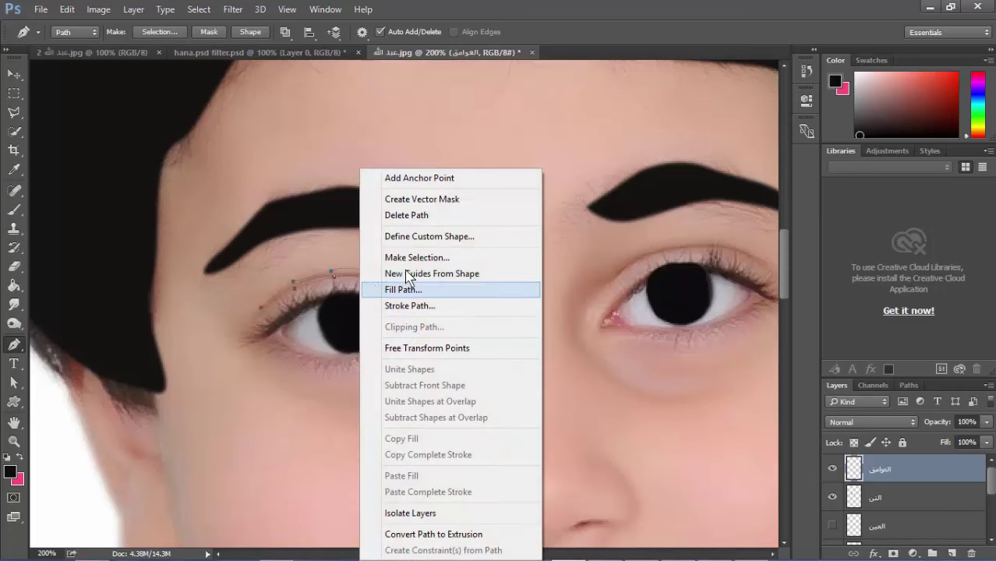
{"action": "left_click", "coordinate": [417, 258]}
{"action": "left_click", "coordinate": [575, 150]}
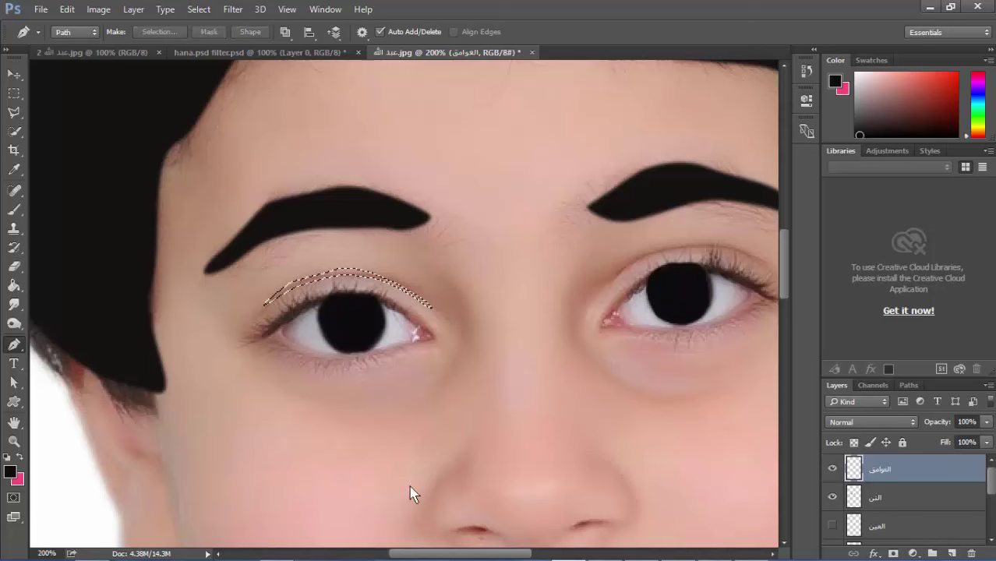
Step: Pick a lighter pink skin tone and fill the eyelid strip with it
{"action": "key", "text": "i"}
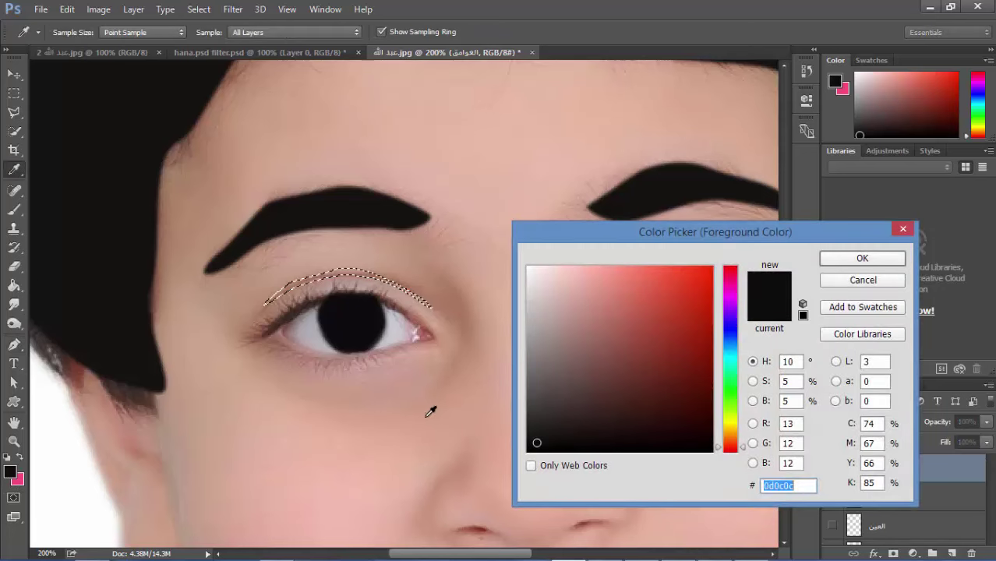
{"action": "left_click", "coordinate": [427, 413]}
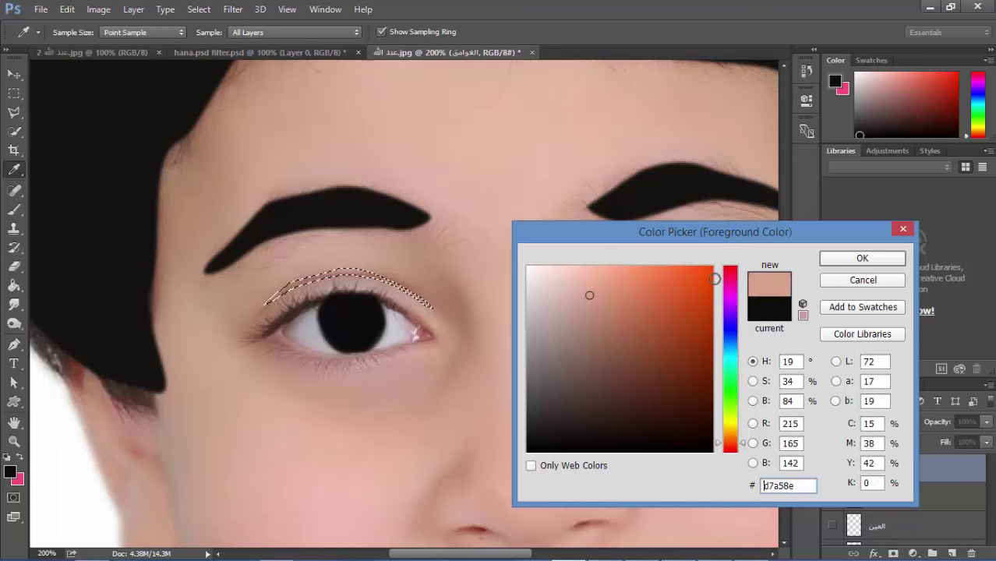
{"action": "left_click", "coordinate": [582, 275]}
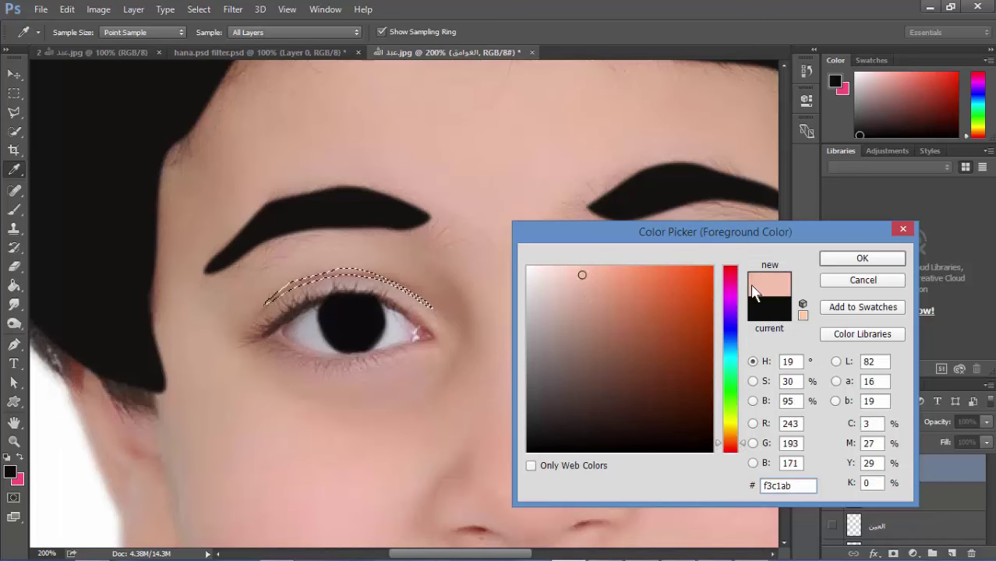
{"action": "left_click", "coordinate": [866, 258]}
{"action": "key", "text": "p"}
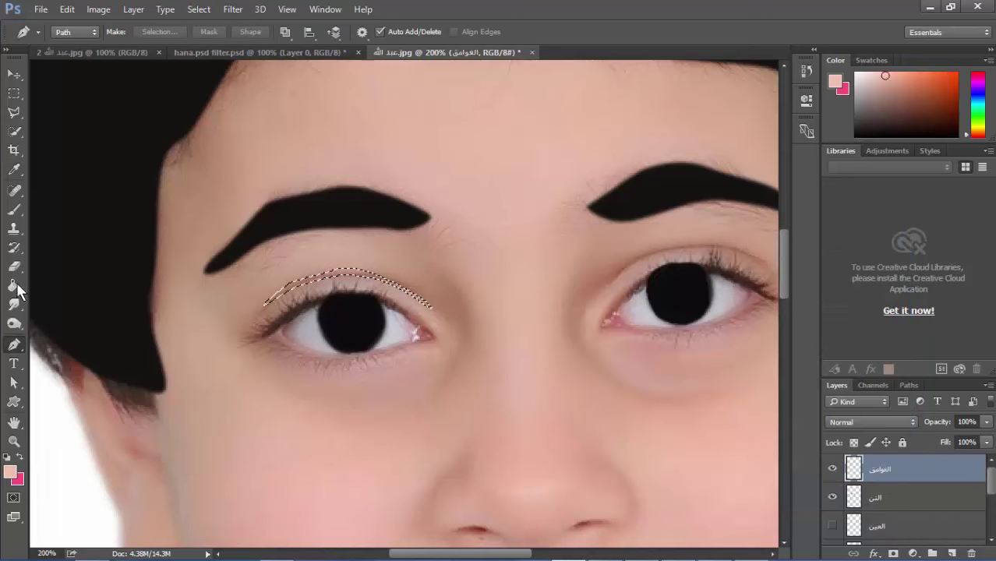
{"action": "left_click", "coordinate": [14, 285]}
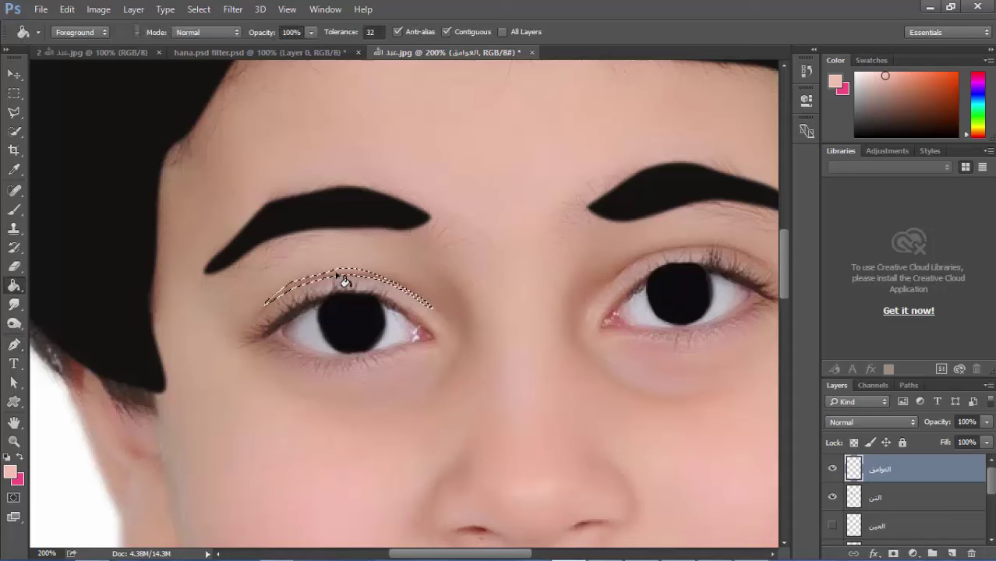
{"action": "left_click", "coordinate": [343, 281]}
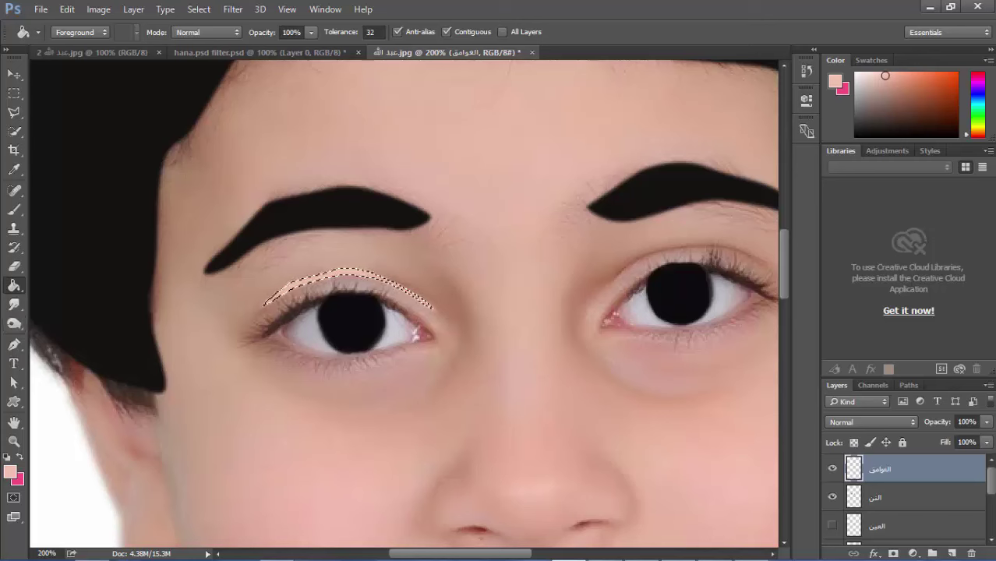
Step: Toggle the face layer's visibility so the original photo shows around the eyelid
{"action": "left_click_drag", "start_coordinate": [991, 481], "coordinate": [991, 517]}
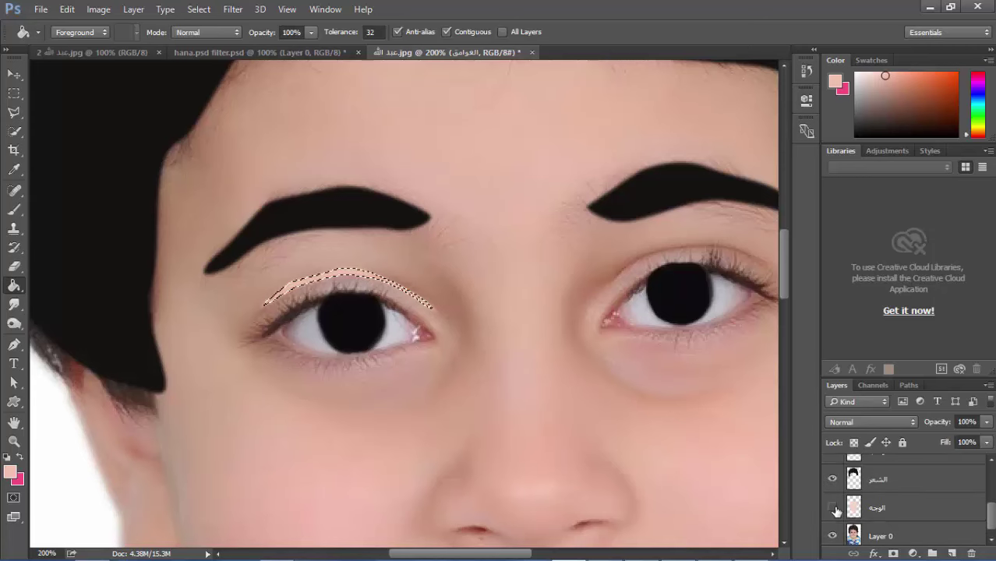
{"action": "left_click", "coordinate": [832, 507]}
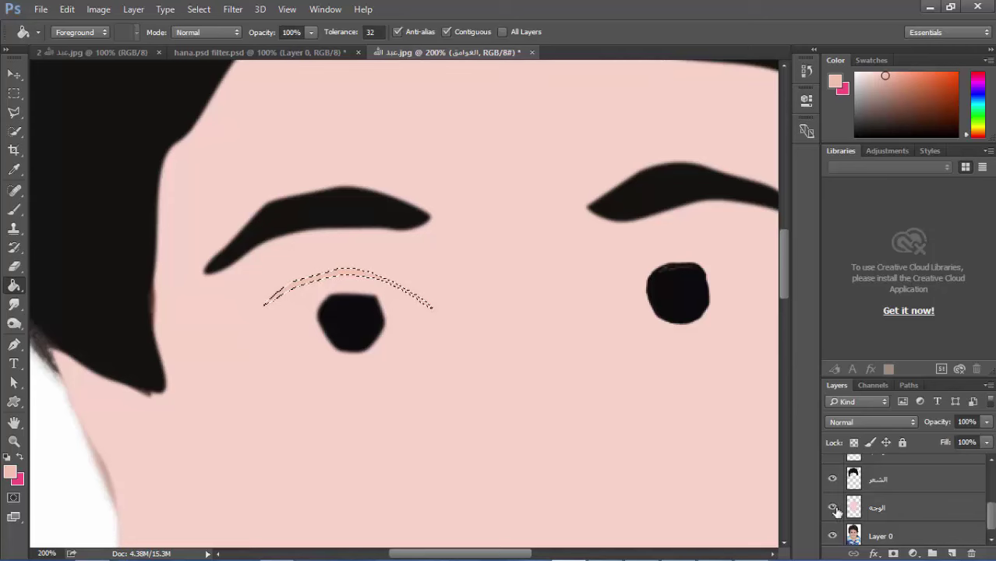
{"action": "key", "text": "ctrl+comma"}
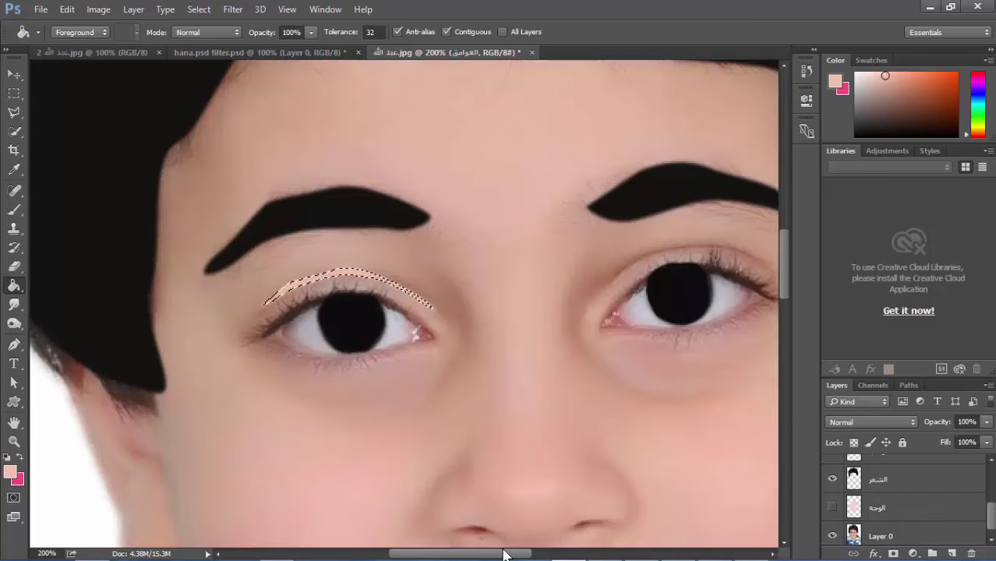
{"action": "mouse_move", "coordinate": [503, 553]}
{"action": "left_mouse_down"}
{"action": "mouse_move", "coordinate": [594, 553]}
{"action": "mouse_move", "coordinate": [562, 554]}
{"action": "left_mouse_up"}
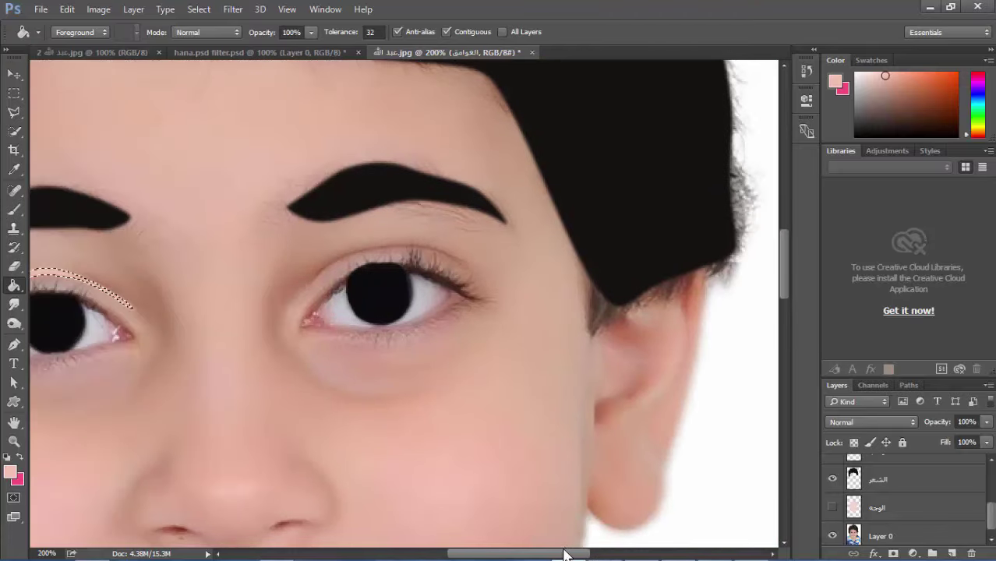
Step: At 100% view, trace a curved Pen path along the left nostril's outline
{"action": "scroll", "coordinate": [984, 519], "scroll_direction": "up", "scroll_amount": 1}
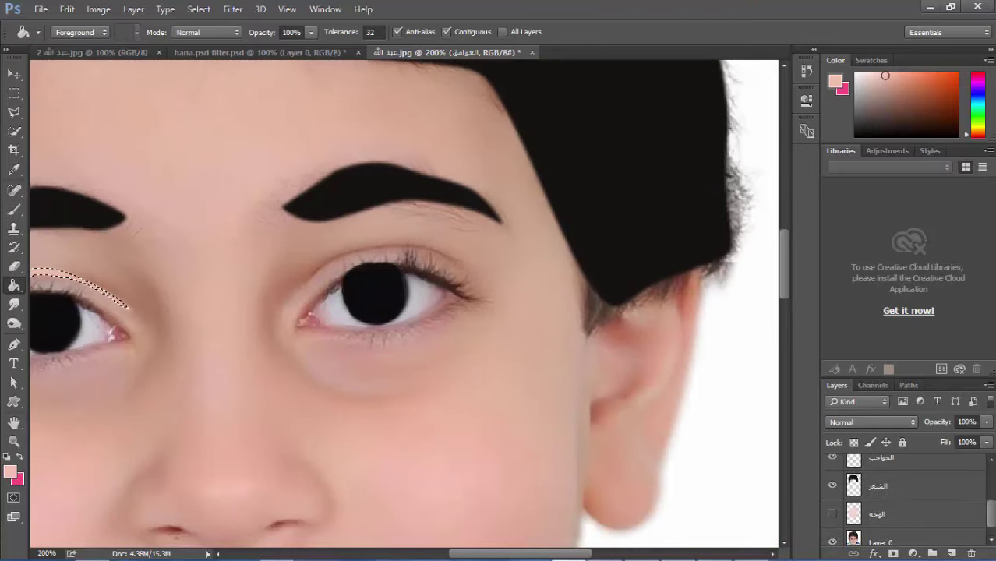
{"action": "double_click", "coordinate": [14, 441]}
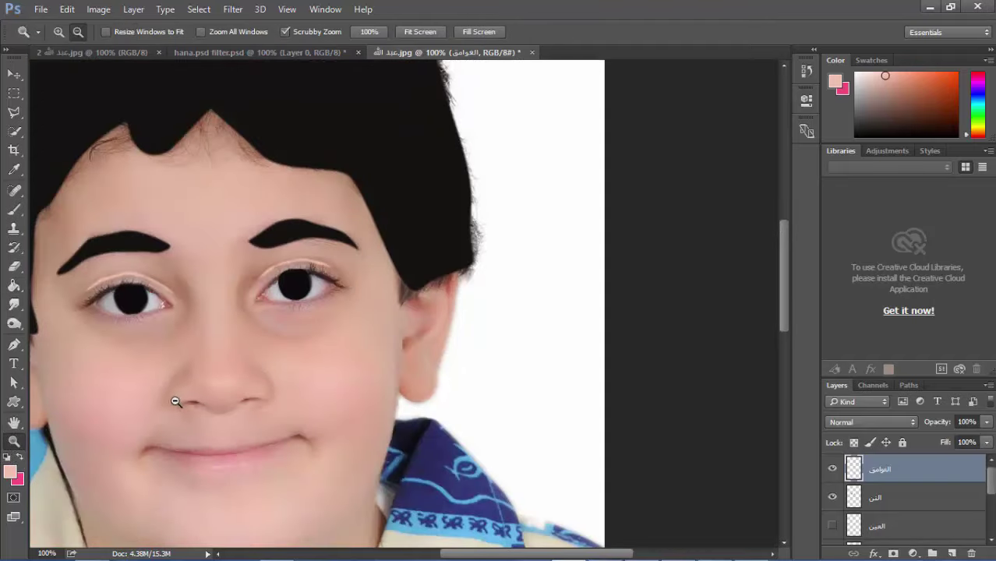
{"action": "left_click", "coordinate": [14, 347]}
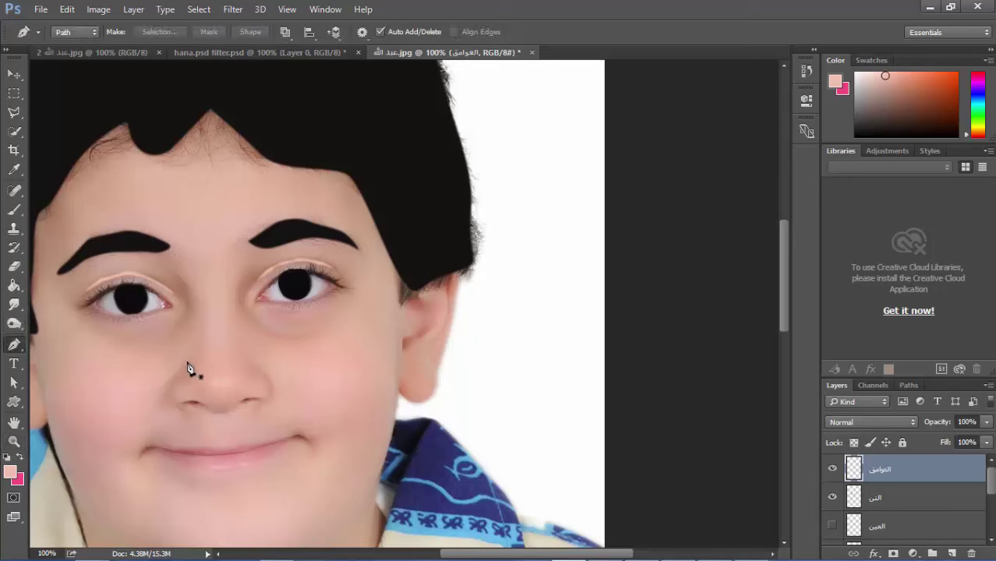
{"action": "left_click_drag", "start_coordinate": [189, 359], "coordinate": [182, 369]}
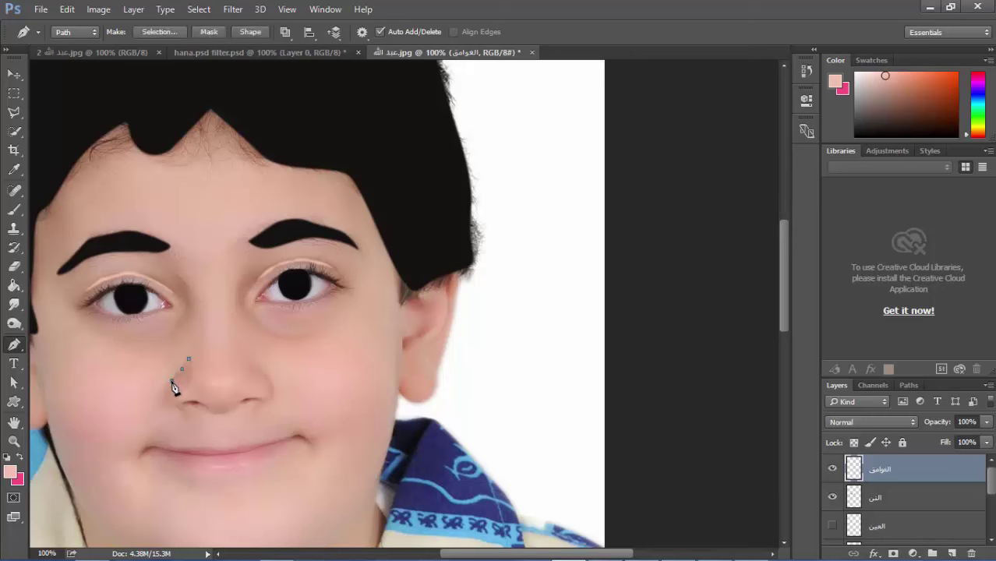
{"action": "left_click", "coordinate": [171, 381]}
{"action": "left_click_drag", "start_coordinate": [185, 419], "coordinate": [175, 410]}
Step: Fill the nostril selection with peach, deselect, and start a path under the nose
{"action": "key", "text": "g"}
{"action": "left_click", "coordinate": [175, 390]}
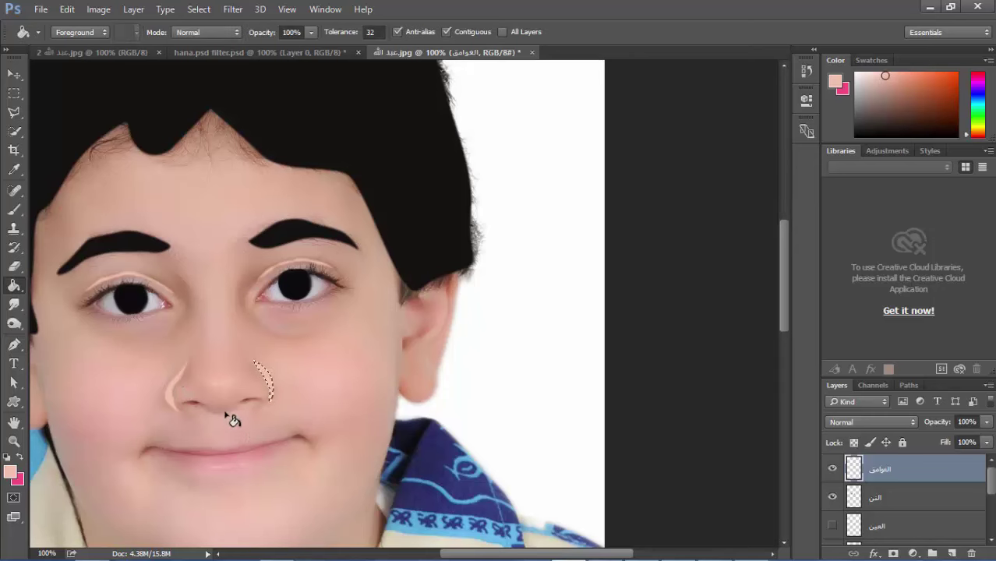
{"action": "left_click", "coordinate": [198, 10]}
{"action": "left_click", "coordinate": [209, 38]}
{"action": "left_click", "coordinate": [14, 343]}
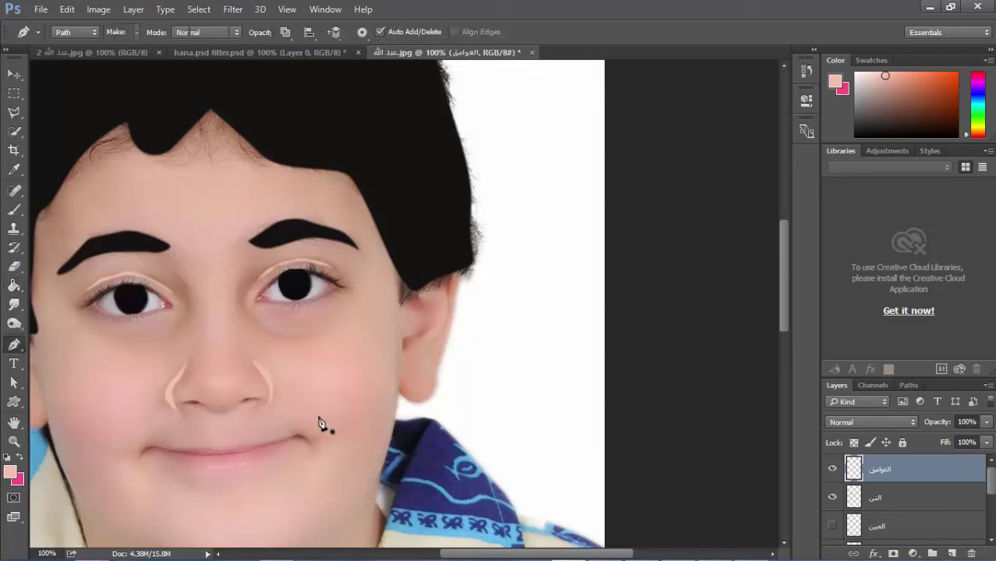
{"action": "mouse_move", "coordinate": [230, 412]}
{"action": "left_mouse_down"}
{"action": "mouse_move", "coordinate": [263, 404]}
{"action": "mouse_move", "coordinate": [247, 413]}
{"action": "left_mouse_up"}
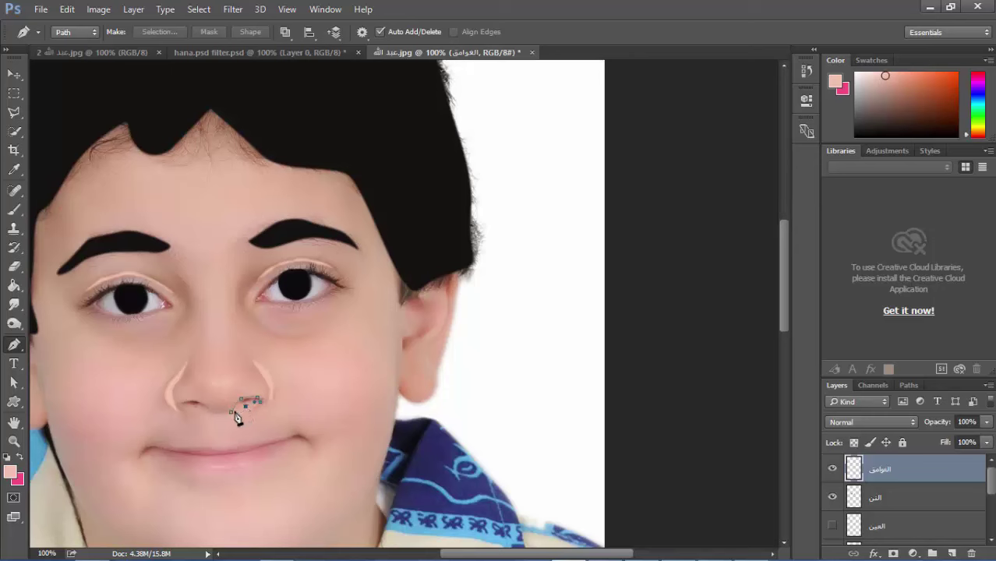
Step: Turn the under-nose path into a selection and choose a slightly different peach shade
{"action": "right_click", "coordinate": [250, 406]}
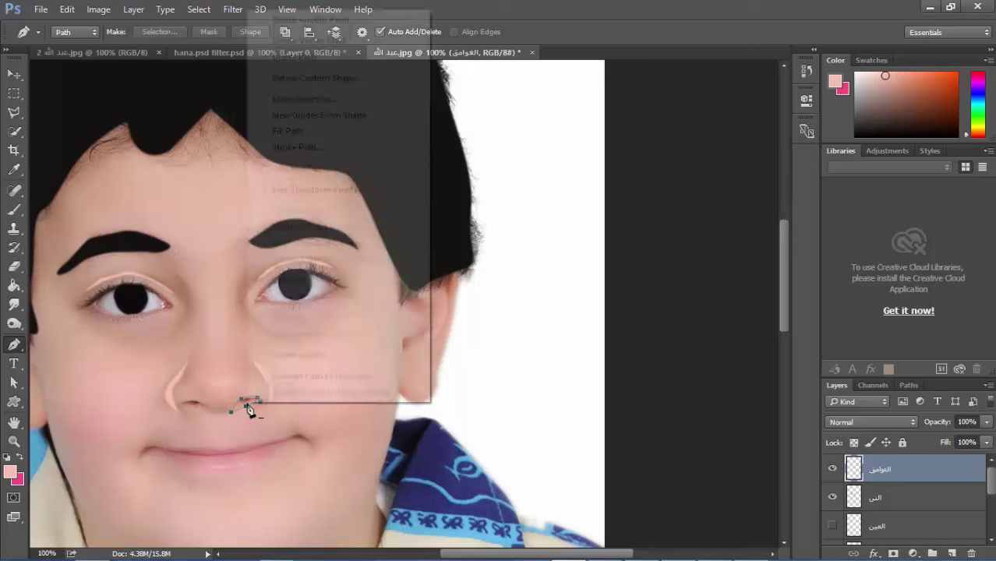
{"action": "left_click", "coordinate": [314, 100]}
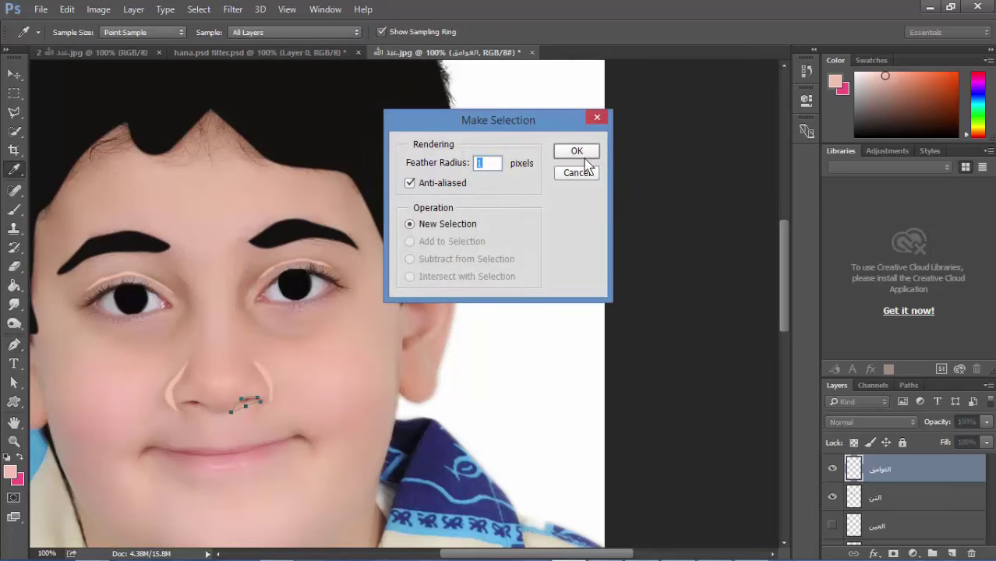
{"action": "left_click", "coordinate": [577, 151]}
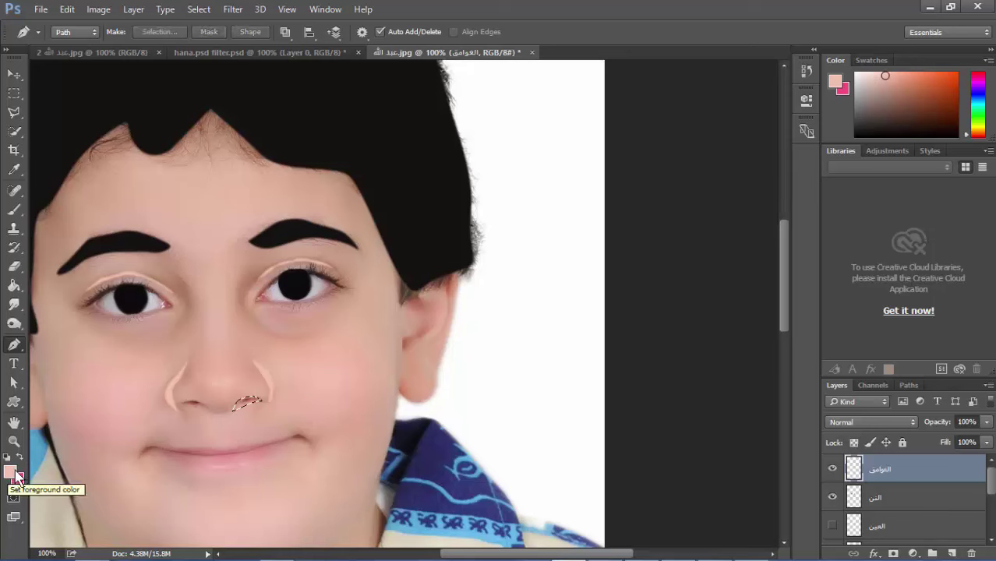
{"action": "left_click", "coordinate": [16, 474]}
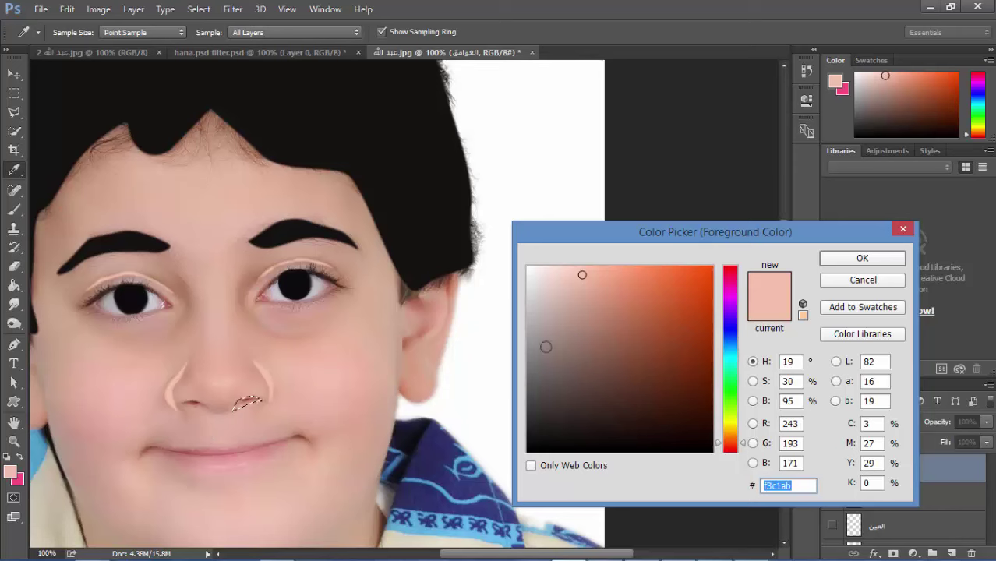
{"action": "left_click", "coordinate": [585, 287]}
{"action": "left_click", "coordinate": [849, 258]}
Step: Set the foreground to darker peach f3b69a, fill under the nose, and deselect
{"action": "key", "text": "p"}
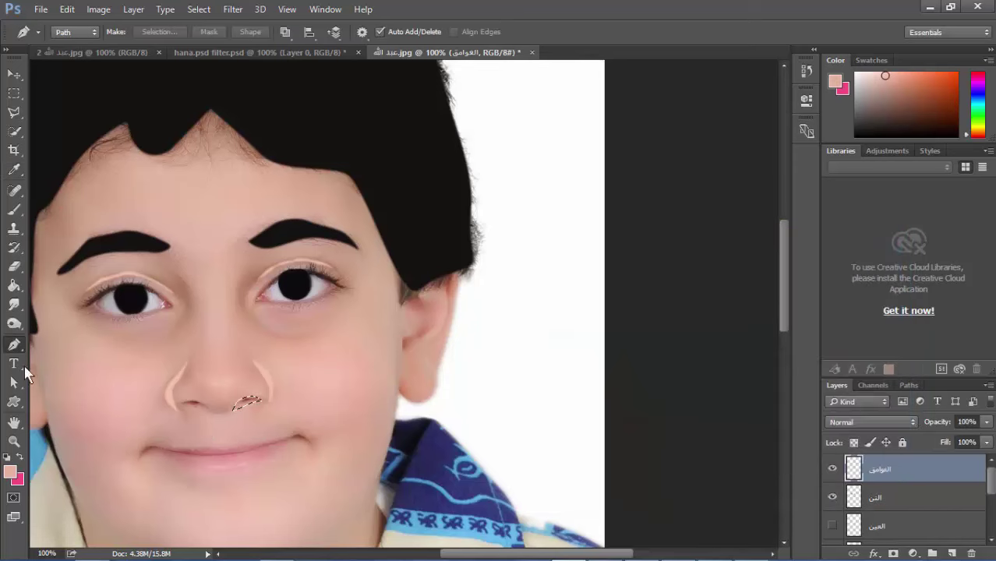
{"action": "left_click", "coordinate": [17, 286]}
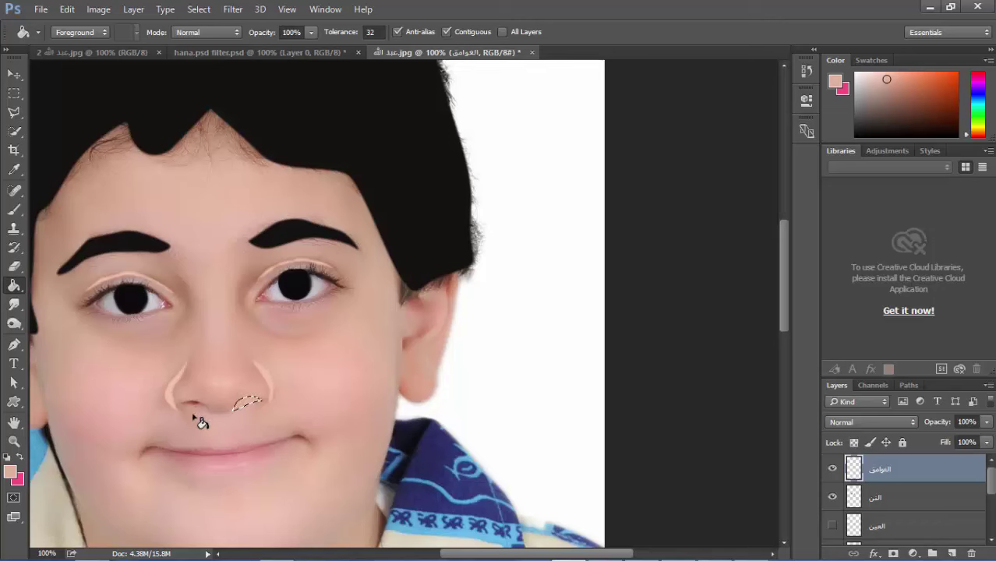
{"action": "left_click", "coordinate": [11, 473]}
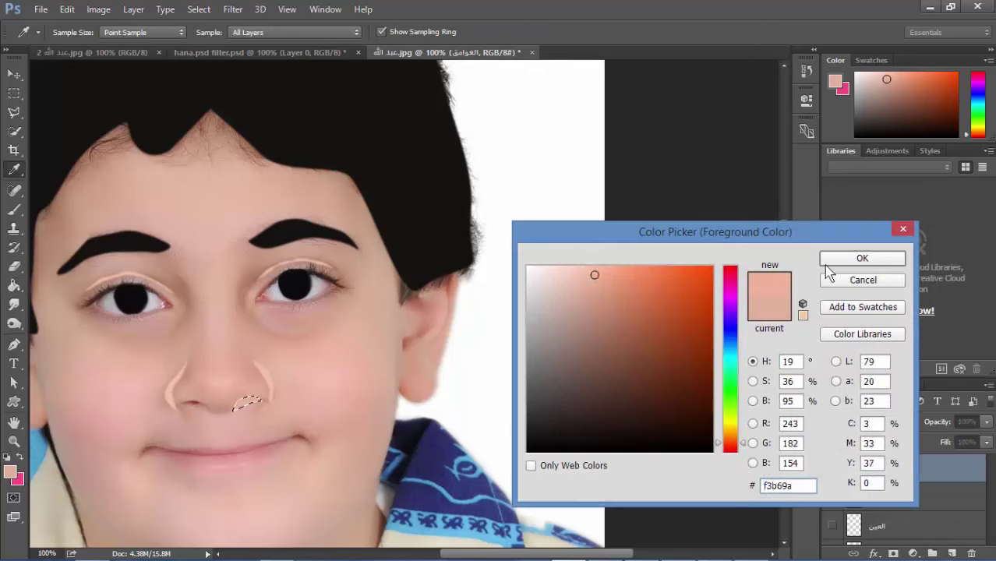
{"action": "left_click", "coordinate": [857, 258]}
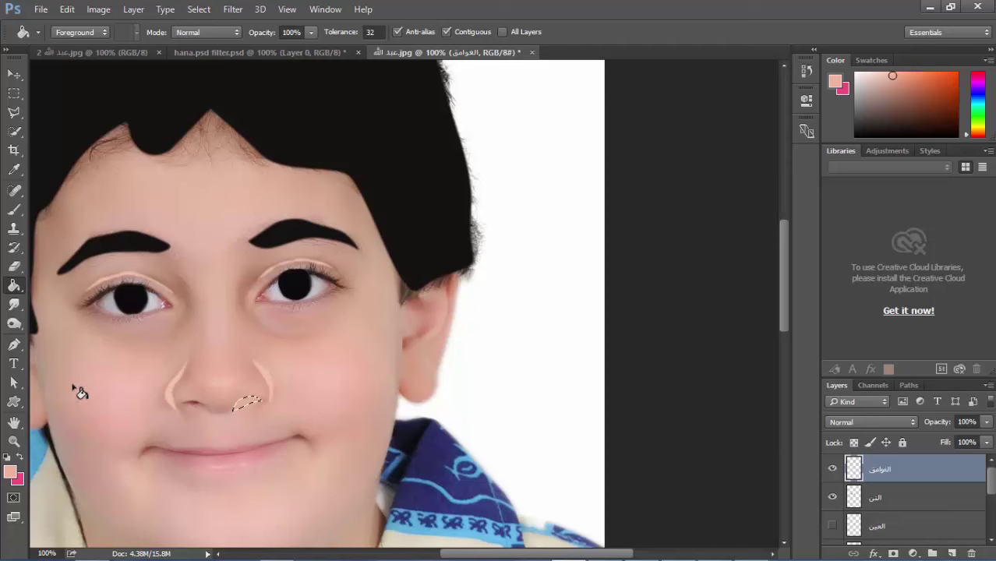
{"action": "left_click", "coordinate": [197, 9]}
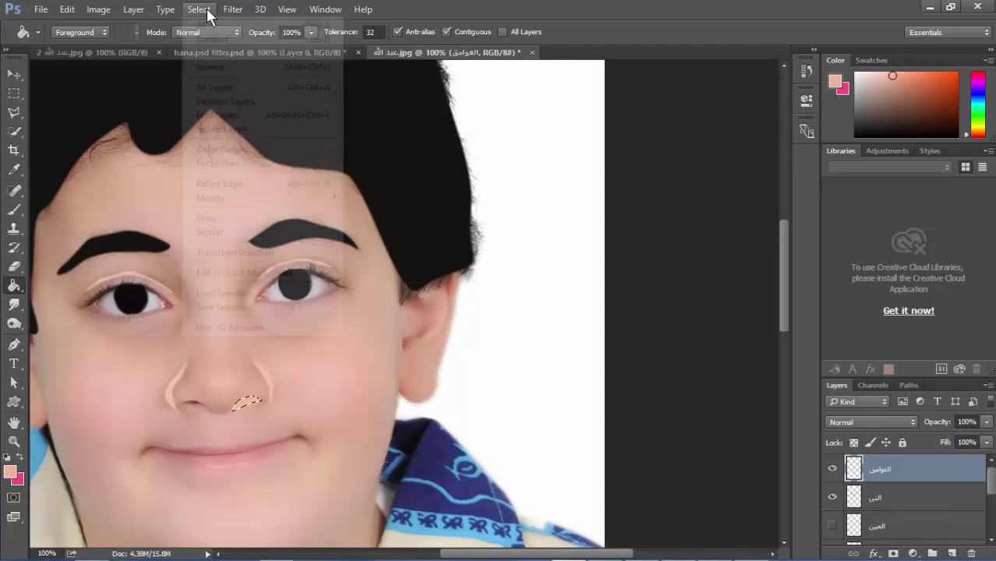
{"action": "left_click", "coordinate": [214, 39]}
{"action": "scroll", "coordinate": [201, 400], "scroll_direction": "down", "scroll_amount": 2}
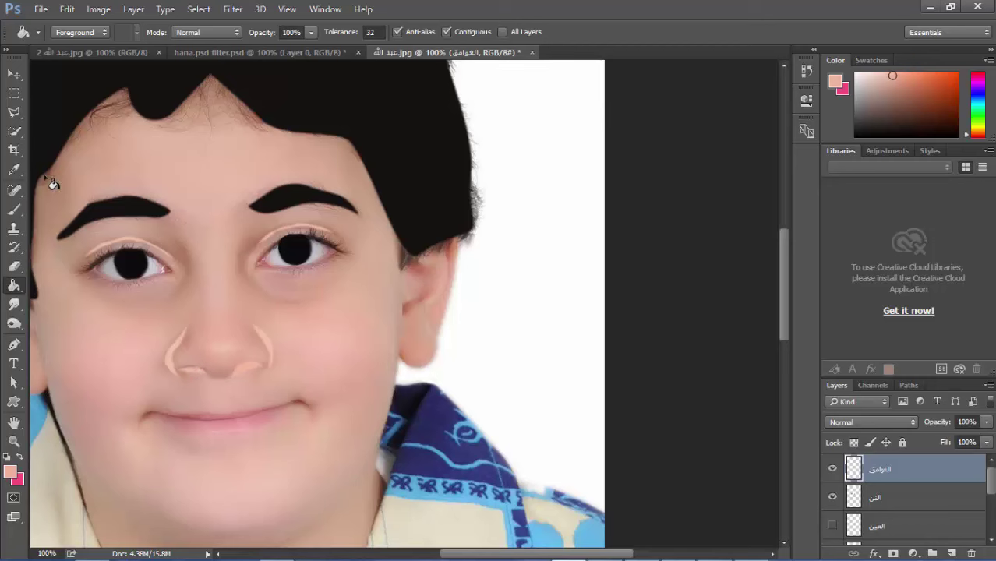
Step: Brush two curved peach strokes under the chin, then zoom out to 100%
{"action": "left_click", "coordinate": [14, 208]}
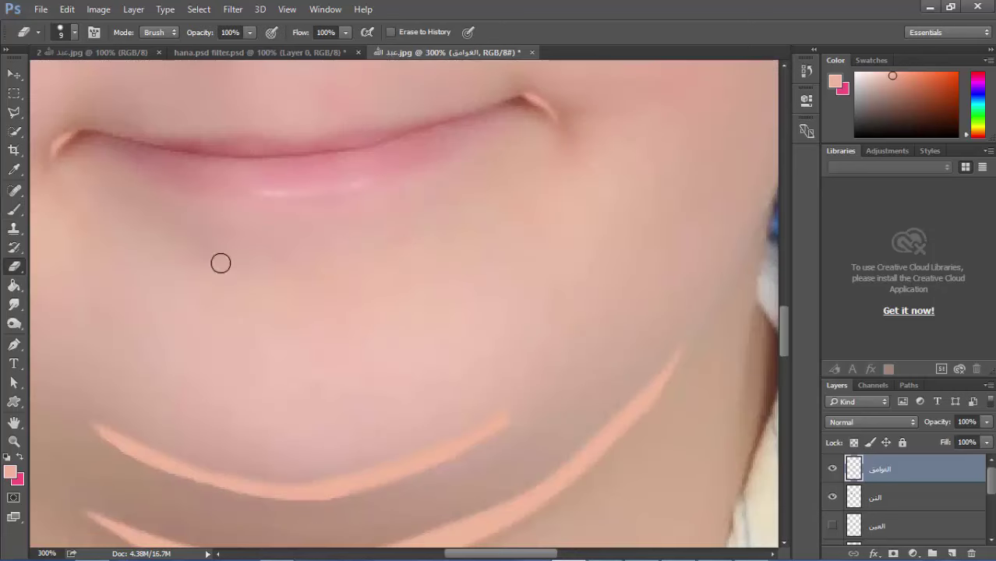
{"action": "left_click", "coordinate": [14, 441]}
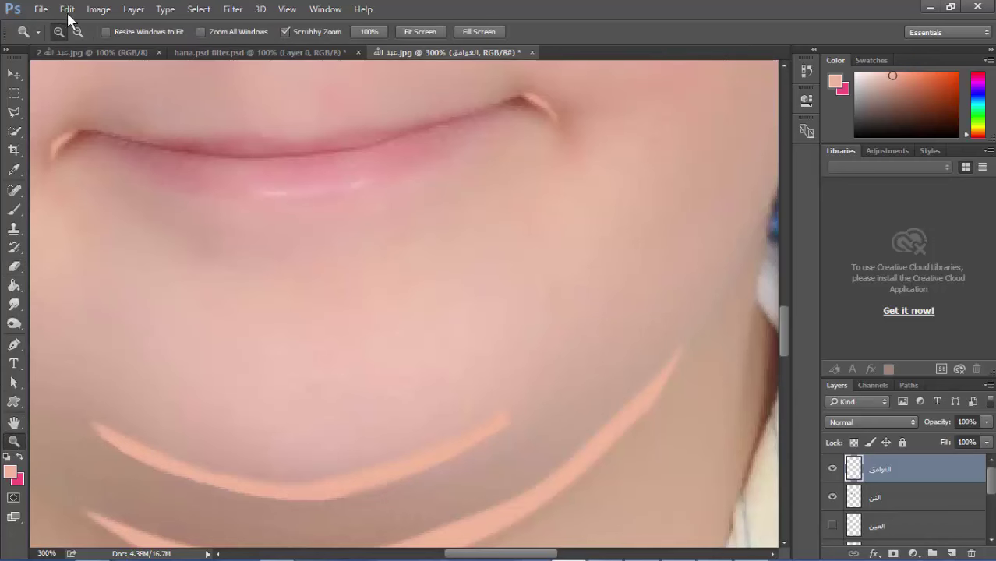
{"action": "left_click", "coordinate": [75, 32]}
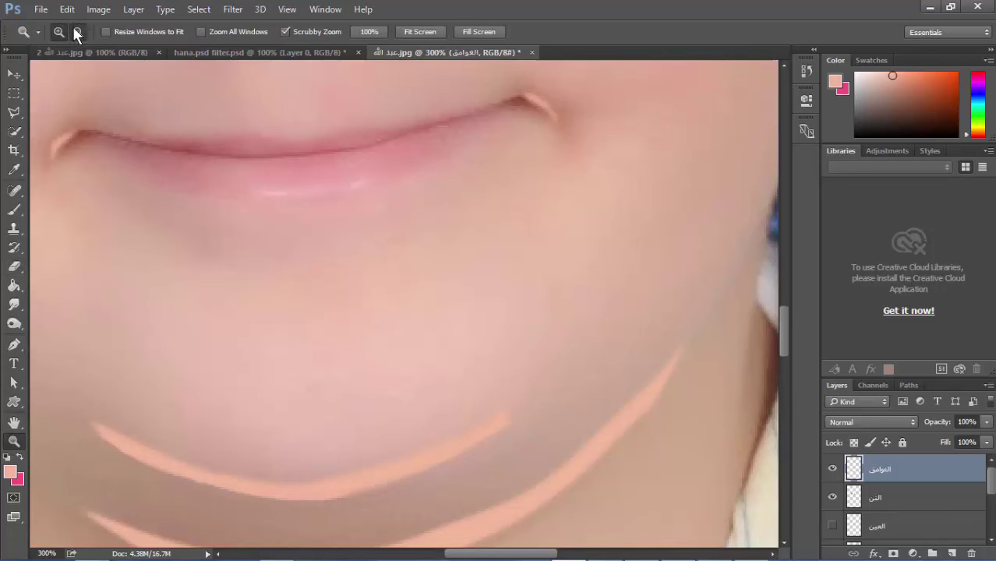
{"action": "left_click", "coordinate": [272, 202]}
{"action": "left_click", "coordinate": [271, 205]}
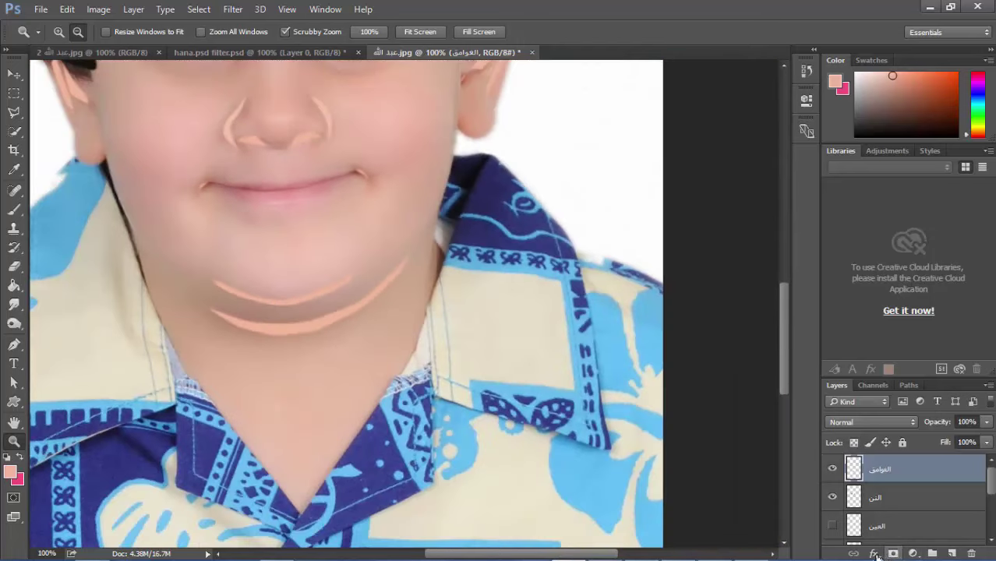
Step: Add a new empty layer for the mouth and rename it
{"action": "left_click", "coordinate": [951, 553]}
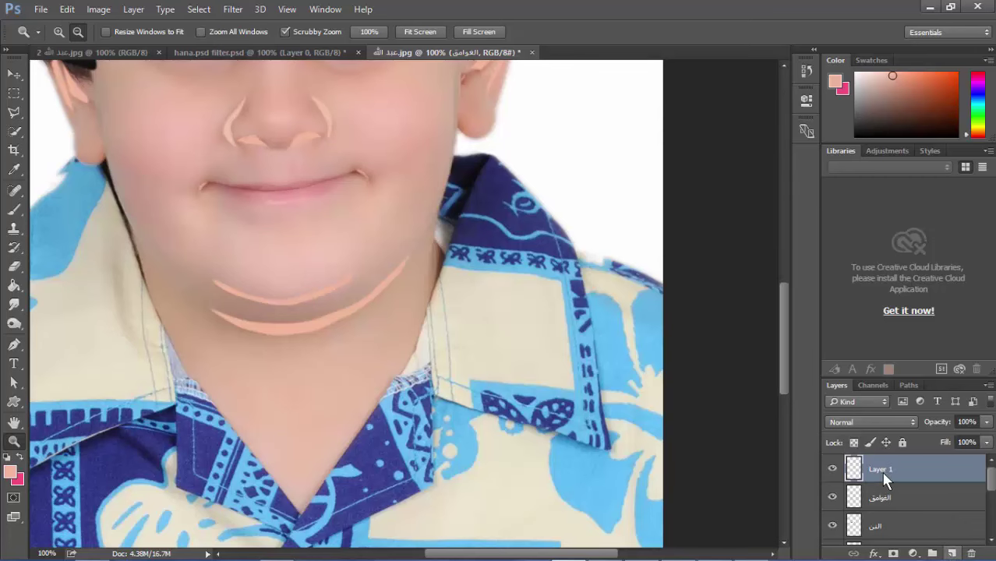
{"action": "right_click", "coordinate": [884, 470]}
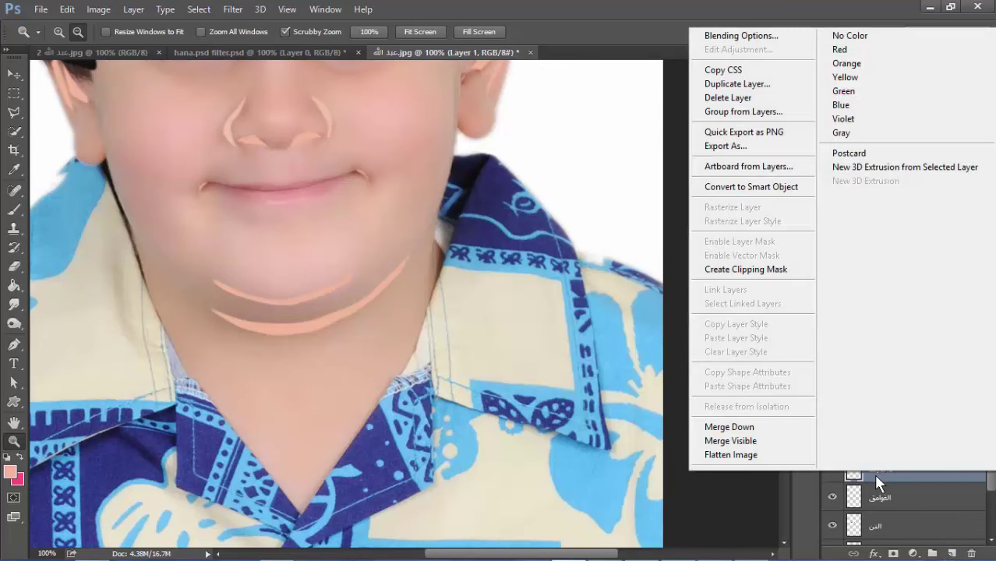
{"action": "left_click", "coordinate": [876, 479]}
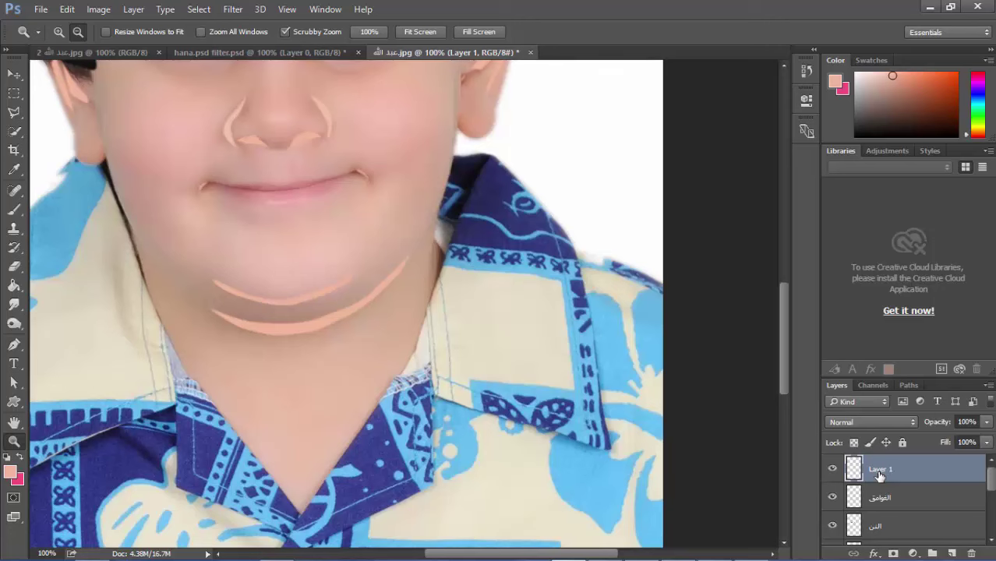
{"action": "double_click", "coordinate": [879, 471]}
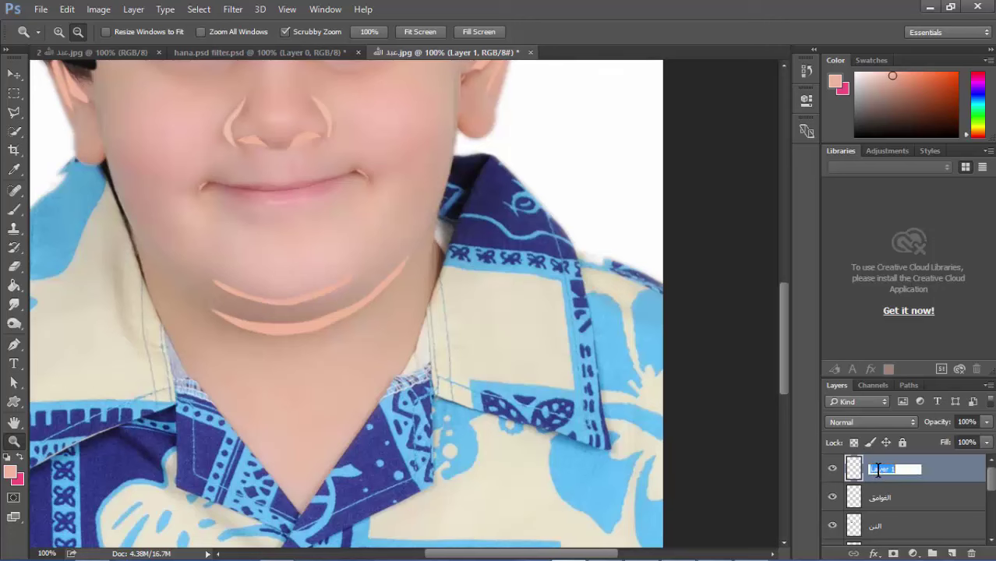
{"action": "key", "text": "BackSpace"}
{"action": "type", "text": "الفم"}
{"action": "key", "text": "Return"}
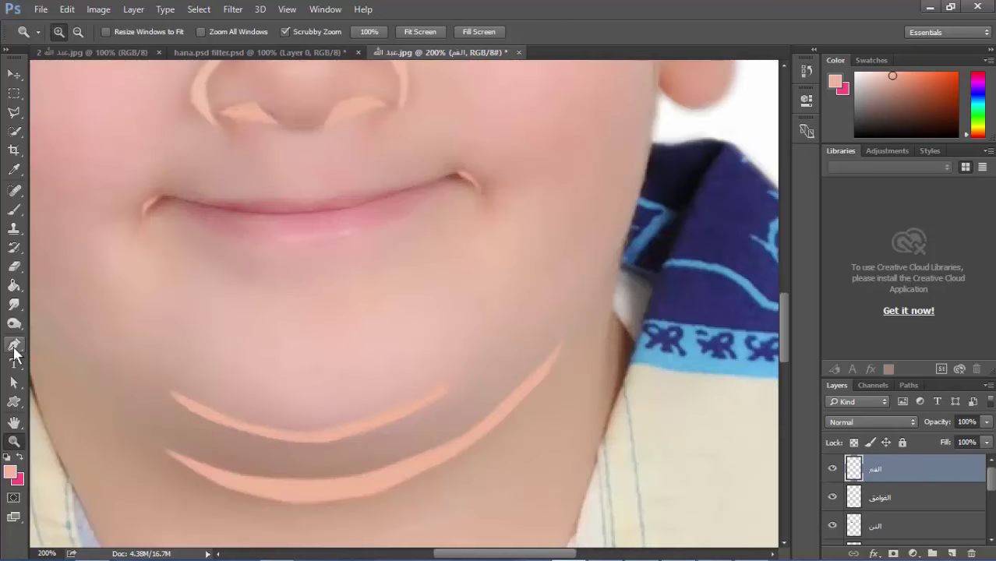
Step: Zoom in on the mouth and convert the traced lip path into a selection
{"action": "left_click", "coordinate": [249, 162]}
{"action": "key", "text": "p"}
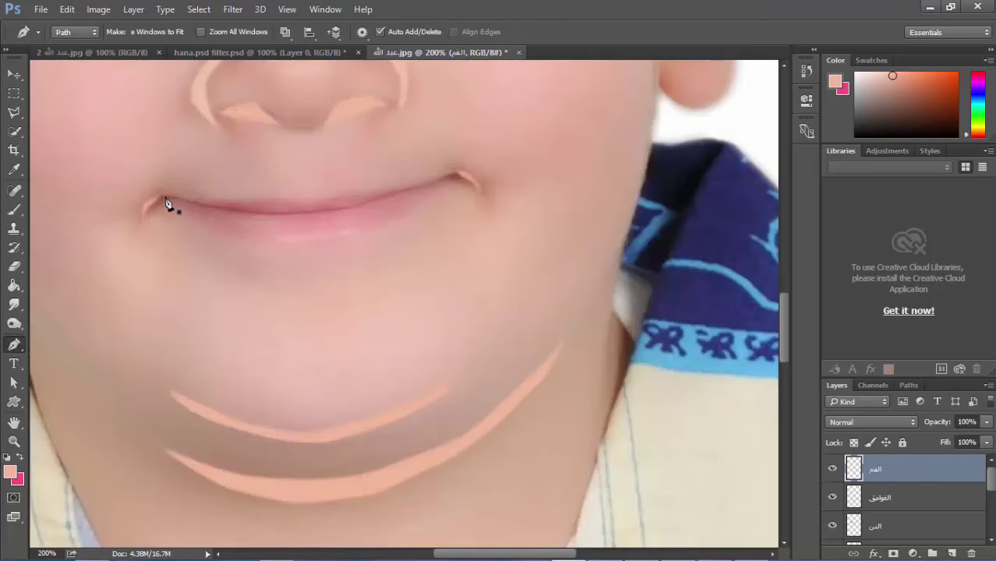
{"action": "left_click", "coordinate": [163, 196]}
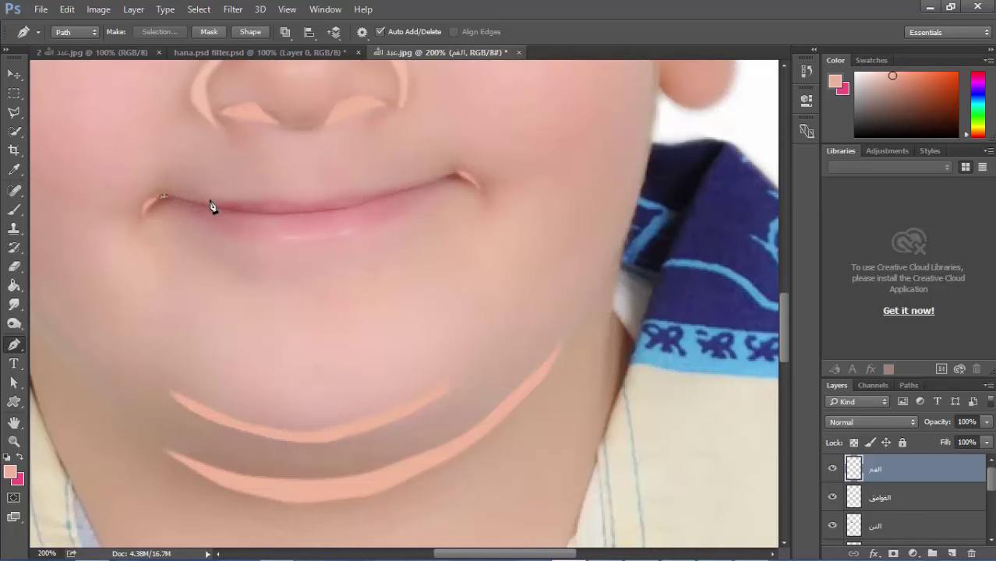
{"action": "right_click", "coordinate": [326, 190]}
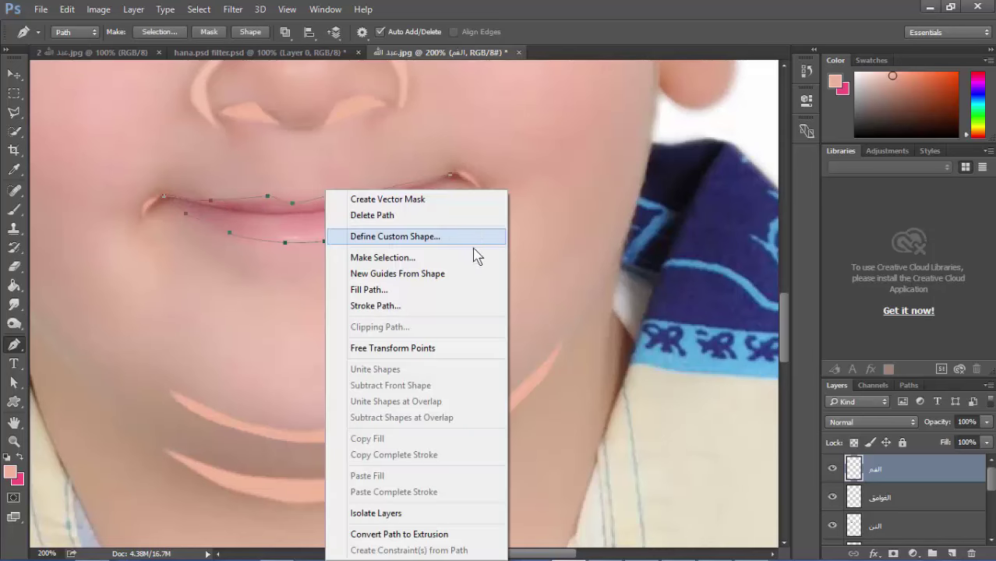
{"action": "left_click", "coordinate": [425, 259]}
{"action": "left_click", "coordinate": [577, 151]}
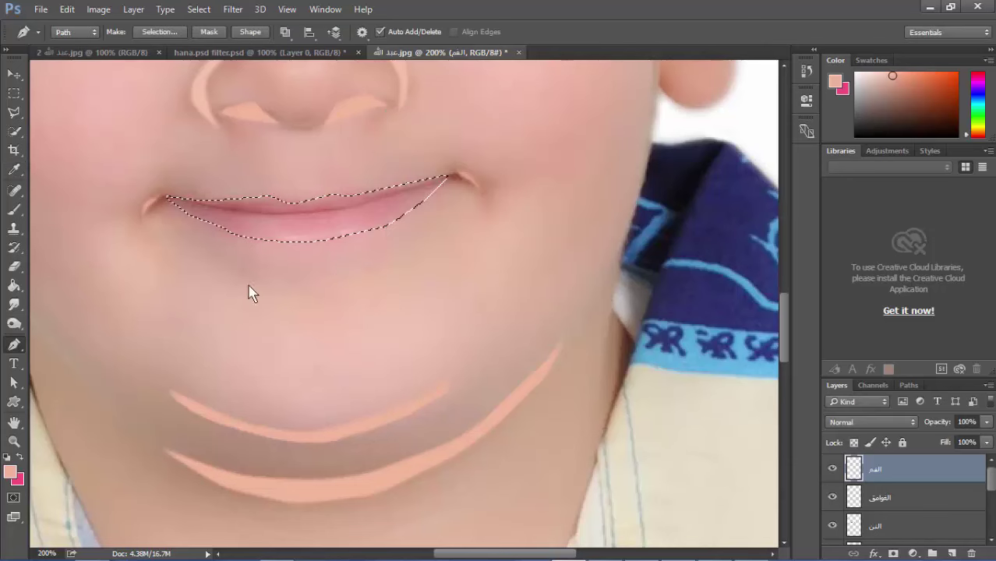
Step: Set the foreground to a slightly darkened pink sampled from the boy's lips
{"action": "left_click", "coordinate": [10, 471]}
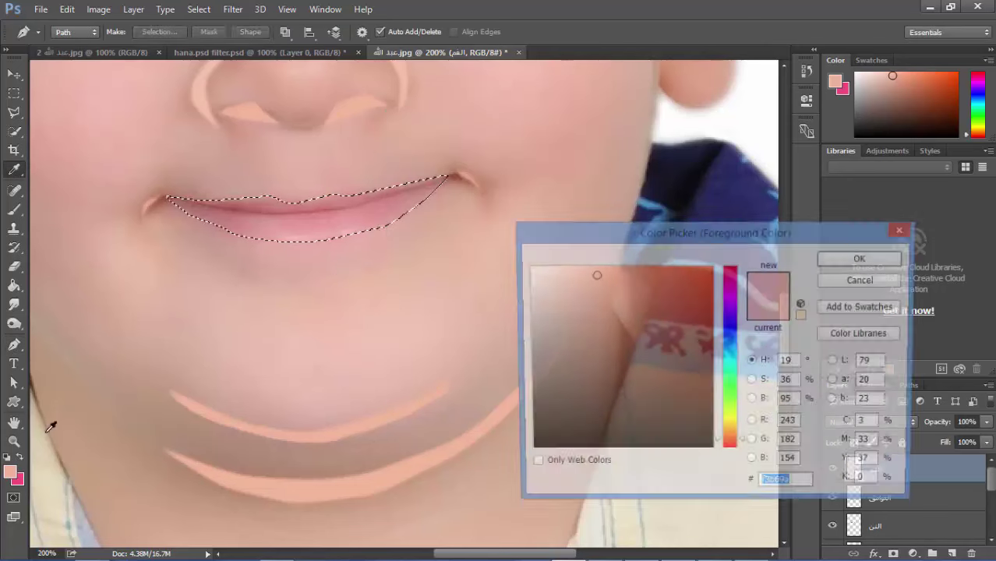
{"action": "left_click", "coordinate": [339, 209]}
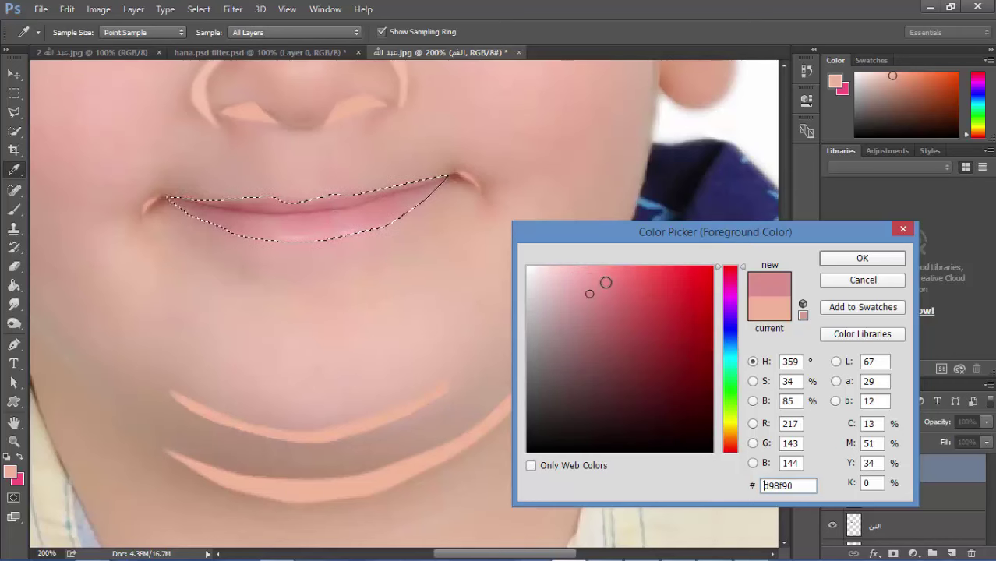
{"action": "left_click", "coordinate": [602, 285]}
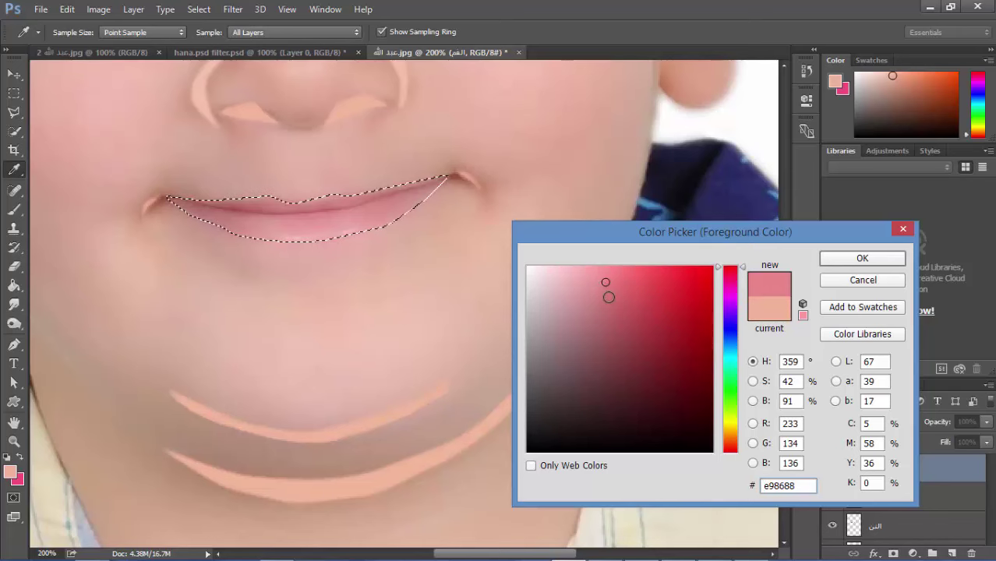
{"action": "left_click", "coordinate": [604, 298]}
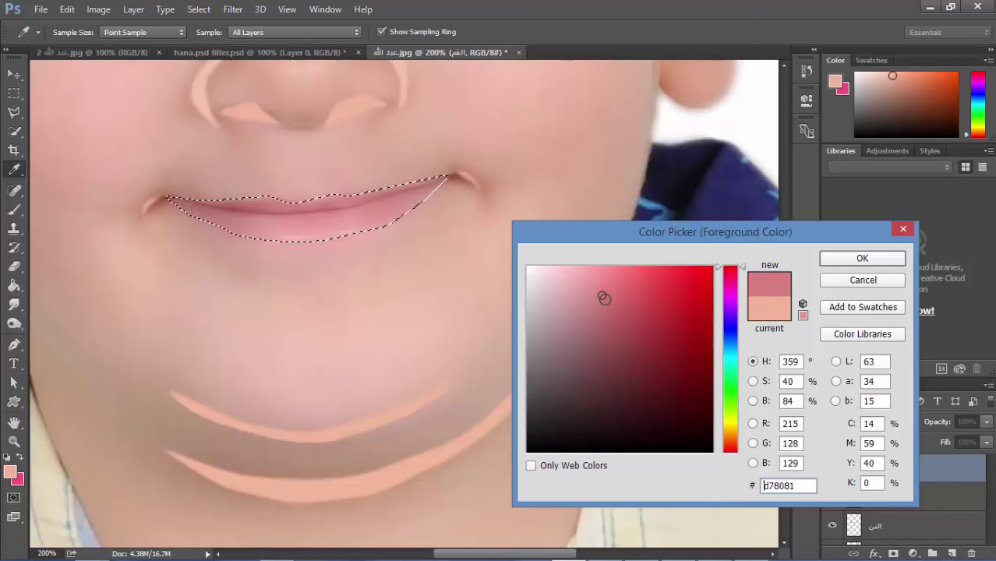
{"action": "left_click", "coordinate": [606, 298]}
{"action": "left_click", "coordinate": [862, 258]}
Step: Paint Bucket fill the lip selection with the pink, then deselect
{"action": "left_click", "coordinate": [14, 343]}
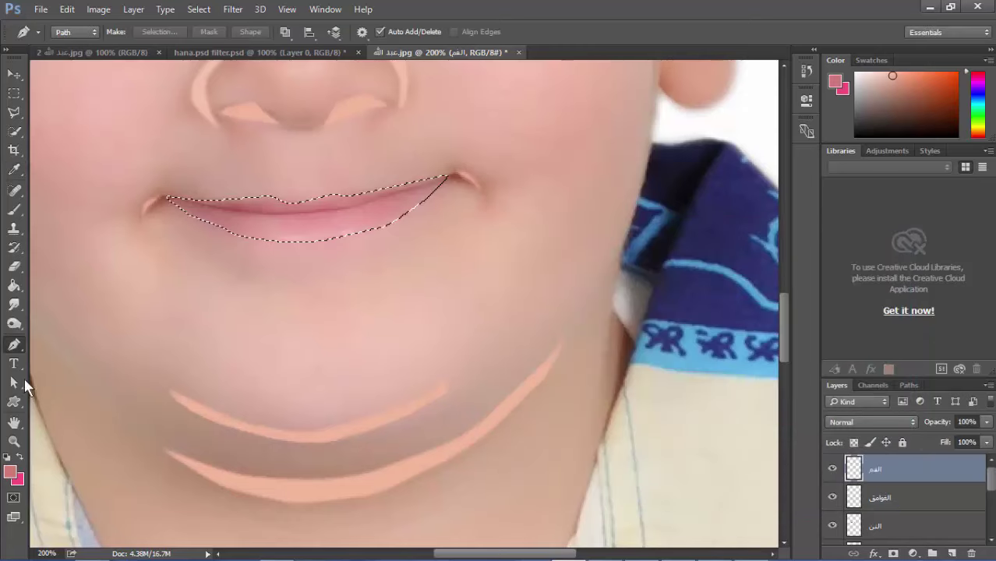
{"action": "left_click", "coordinate": [14, 285]}
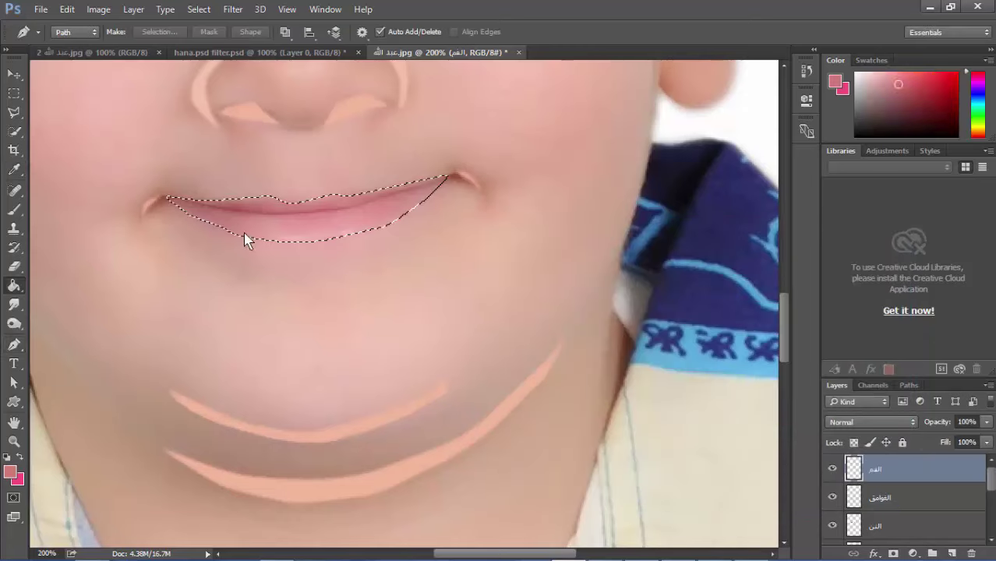
{"action": "left_click", "coordinate": [265, 232]}
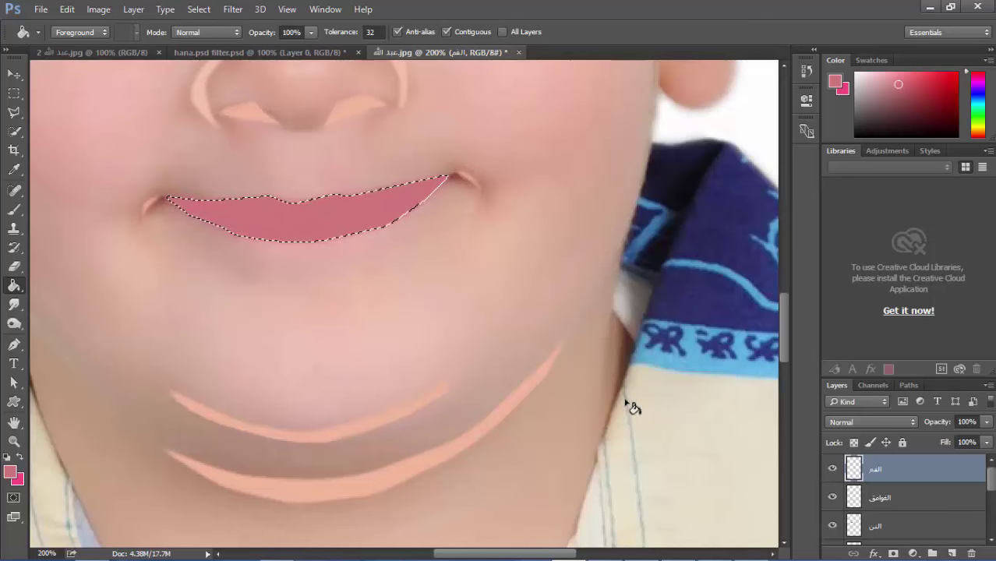
{"action": "key", "text": "ctrl+d"}
{"action": "key", "text": "b"}
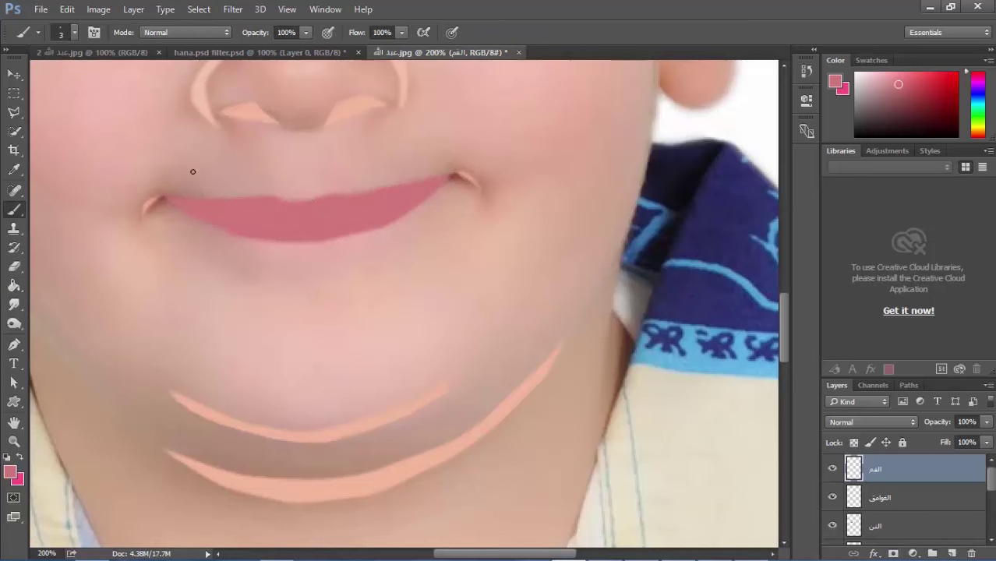
Step: Add a new layer named 'الغامق للفم' and hide the pink lip layer
{"action": "left_click", "coordinate": [15, 75]}
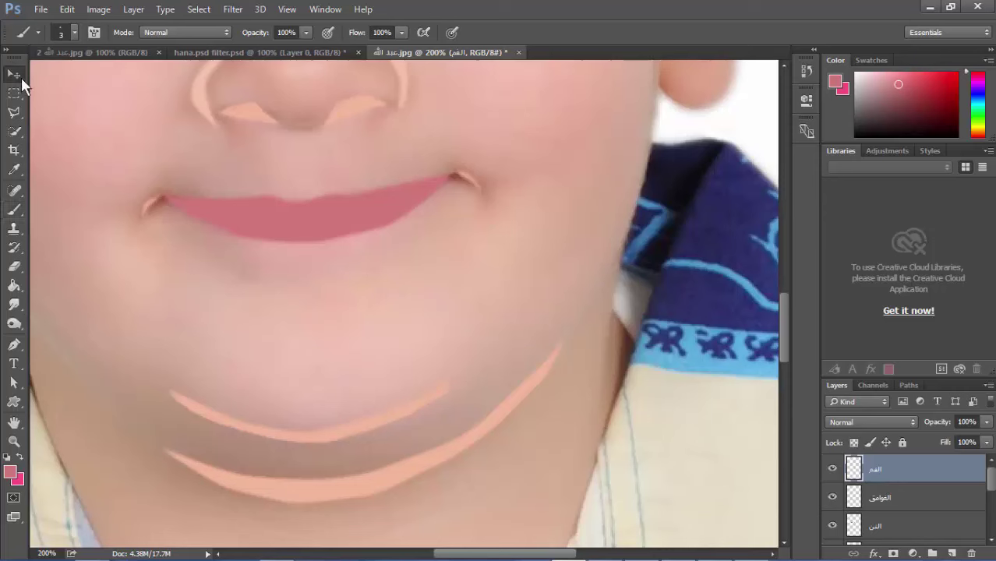
{"action": "left_click", "coordinate": [952, 554]}
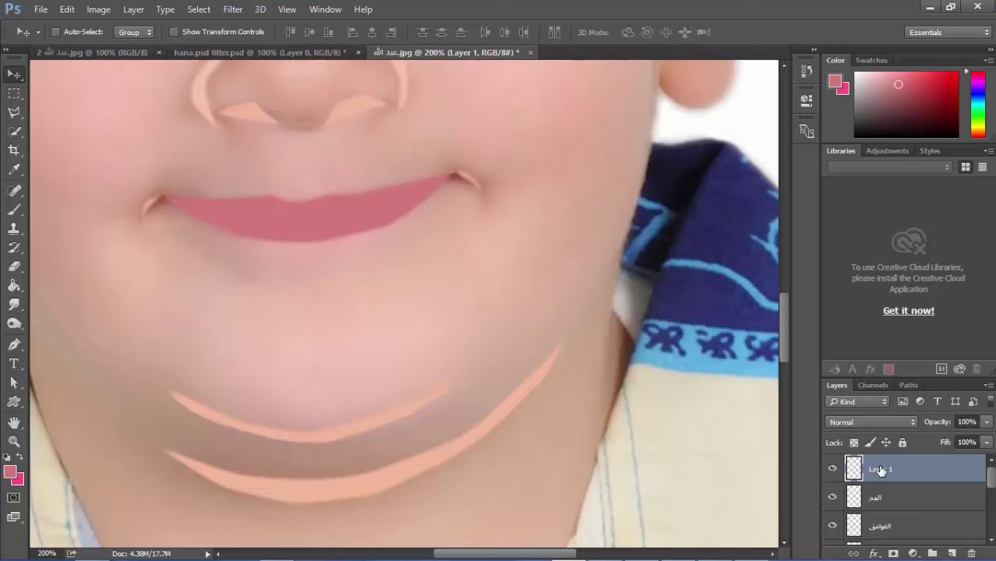
{"action": "double_click", "coordinate": [881, 470]}
{"action": "key", "text": "BackSpace"}
{"action": "type", "text": "قن"}
{"action": "key", "text": "Return"}
{"action": "left_click", "coordinate": [833, 497]}
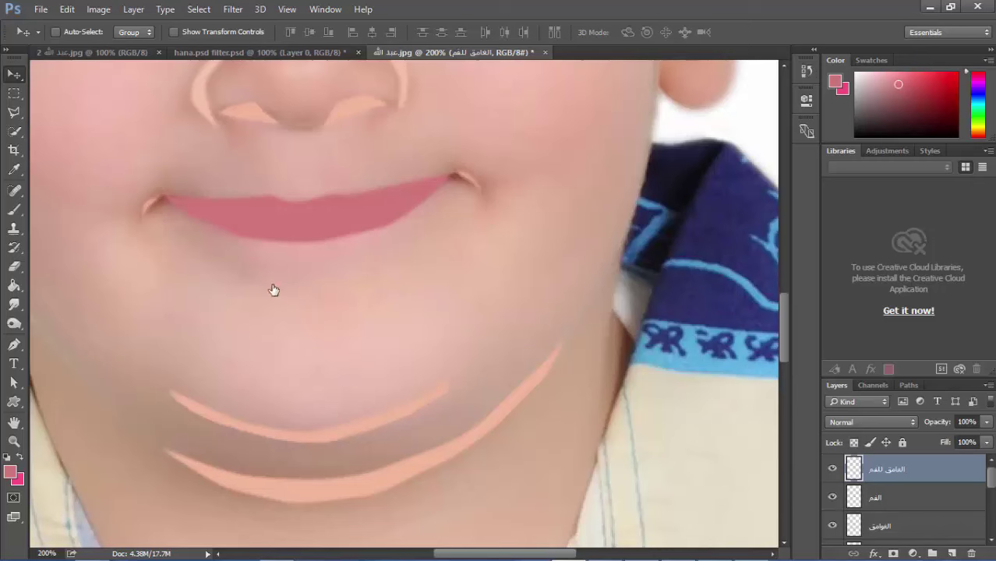
Step: Brush a darker pink line along the lip crease and erase stray strokes
{"action": "left_click", "coordinate": [16, 210]}
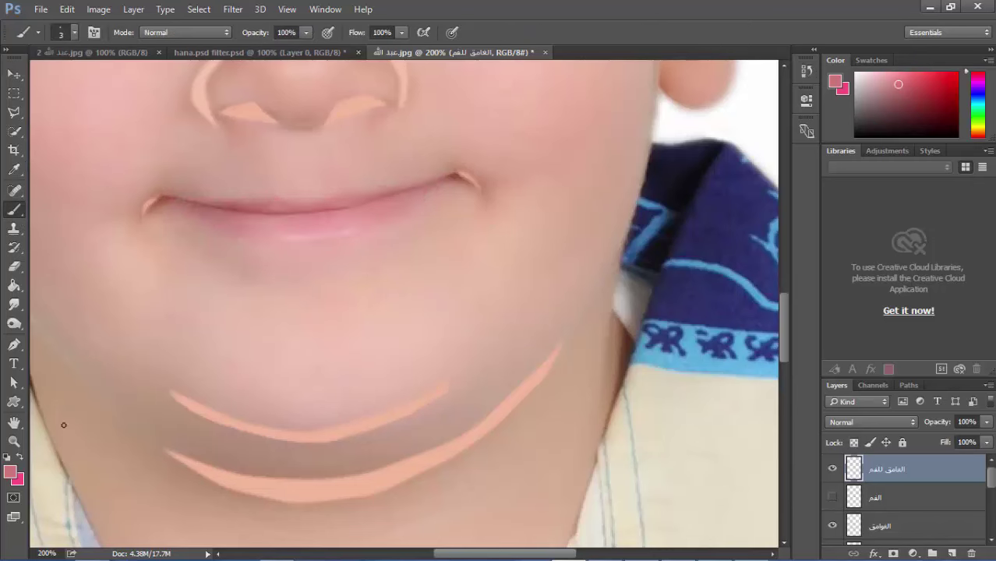
{"action": "left_click", "coordinate": [10, 472]}
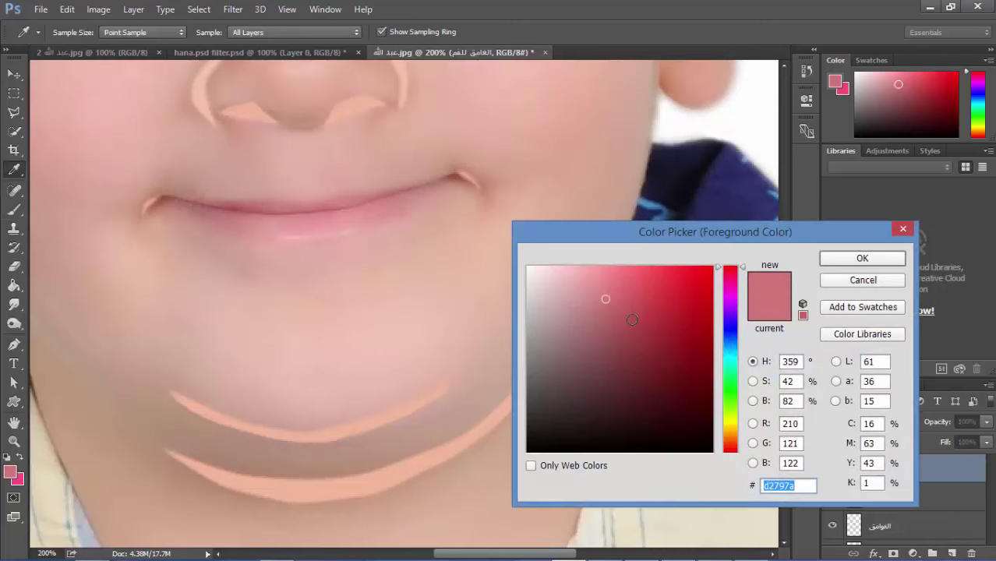
{"action": "left_click", "coordinate": [625, 298]}
{"action": "left_click", "coordinate": [871, 263]}
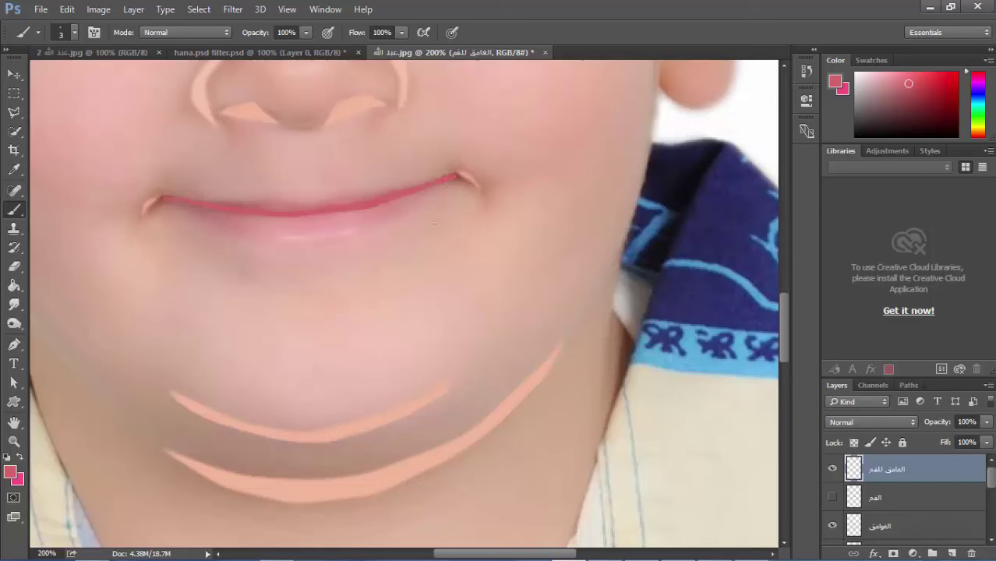
{"action": "left_click", "coordinate": [14, 266]}
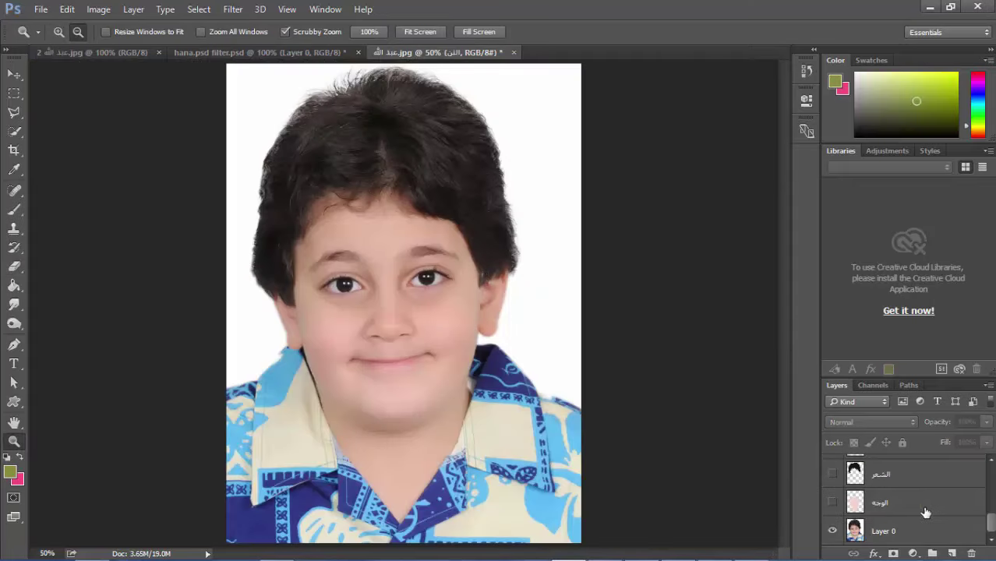
Step: Turn on the face, hair, eye-white, eyebrow, pupil, mouth and mouth-crease layers
{"action": "left_click", "coordinate": [831, 504]}
{"action": "scroll", "coordinate": [896, 499], "scroll_direction": "up", "scroll_amount": 3}
{"action": "left_click", "coordinate": [888, 484]}
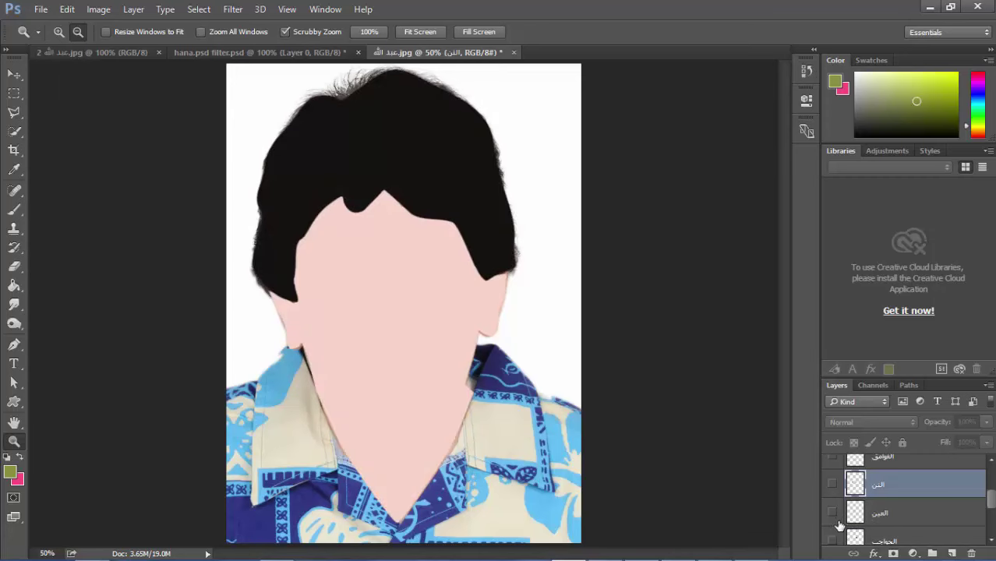
{"action": "left_click", "coordinate": [832, 540]}
{"action": "left_click", "coordinate": [832, 512]}
{"action": "left_click", "coordinate": [831, 484]}
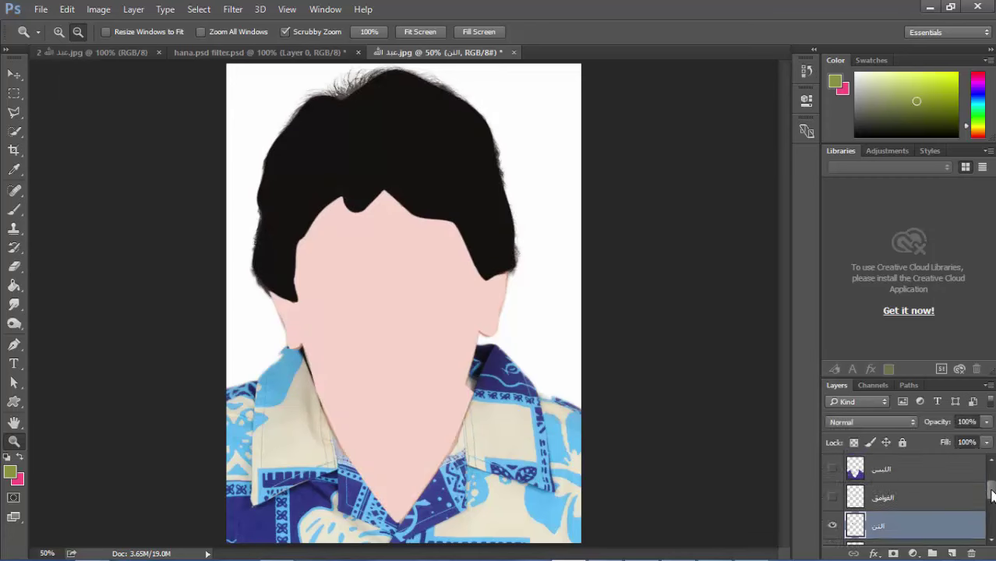
{"action": "left_click_drag", "start_coordinate": [990, 503], "coordinate": [990, 474]}
{"action": "left_click", "coordinate": [833, 506]}
{"action": "left_click", "coordinate": [832, 497]}
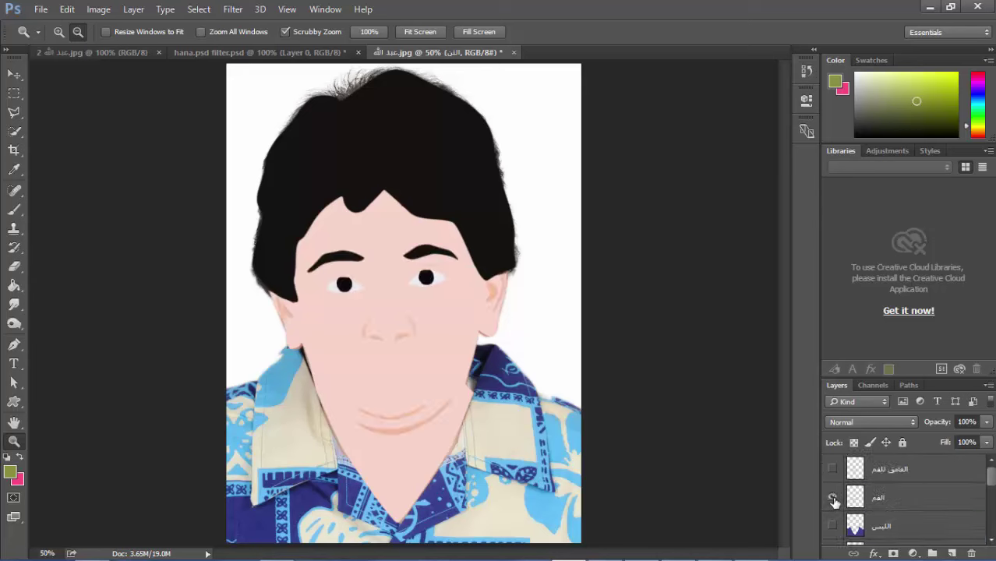
{"action": "left_click", "coordinate": [832, 470]}
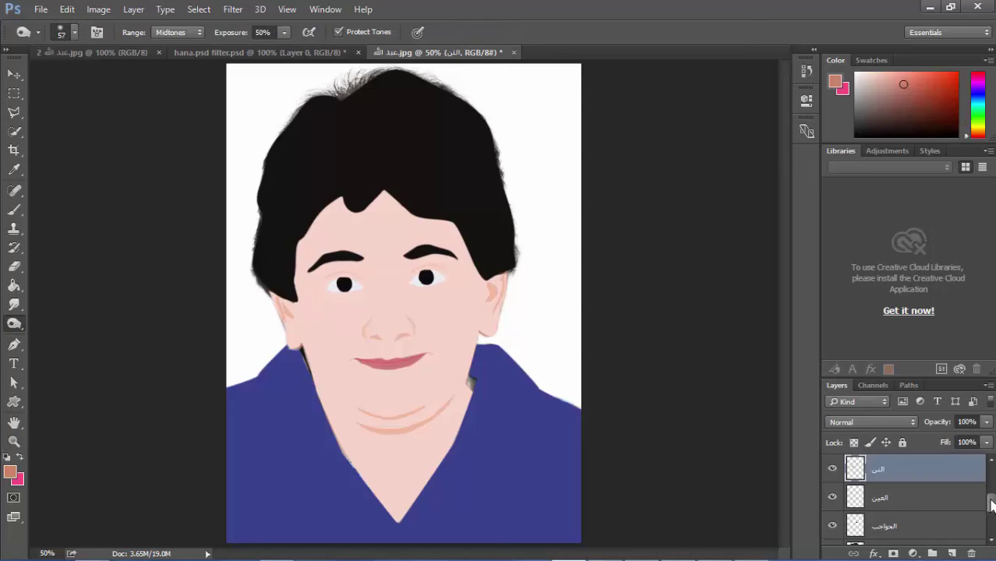
{"action": "left_click_drag", "start_coordinate": [992, 477], "coordinate": [993, 538]}
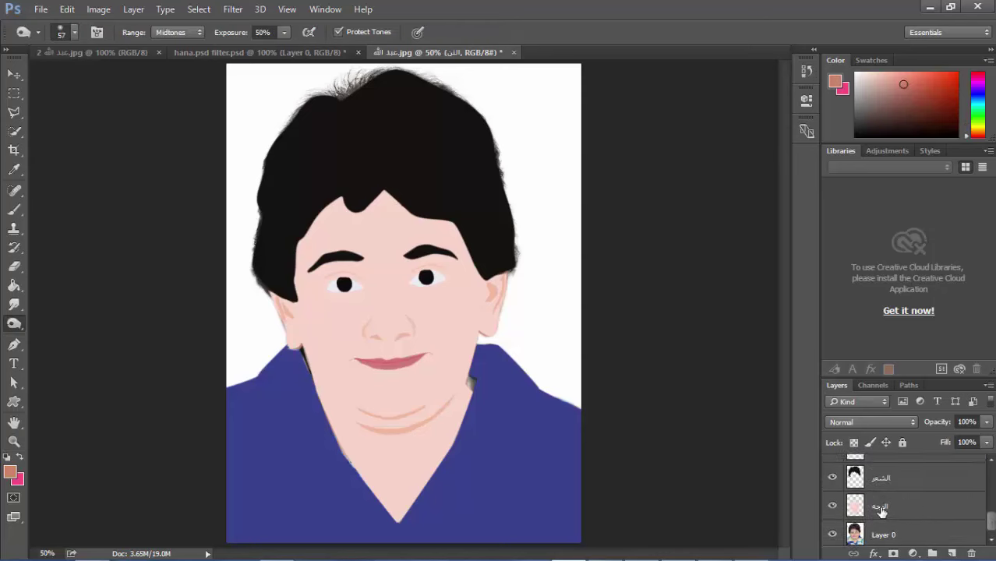
Step: Select the face layer and set the foreground to a darker sampled skin tone
{"action": "key", "text": "alt+bracketleft"}
{"action": "key", "text": "alt+bracketleft"}
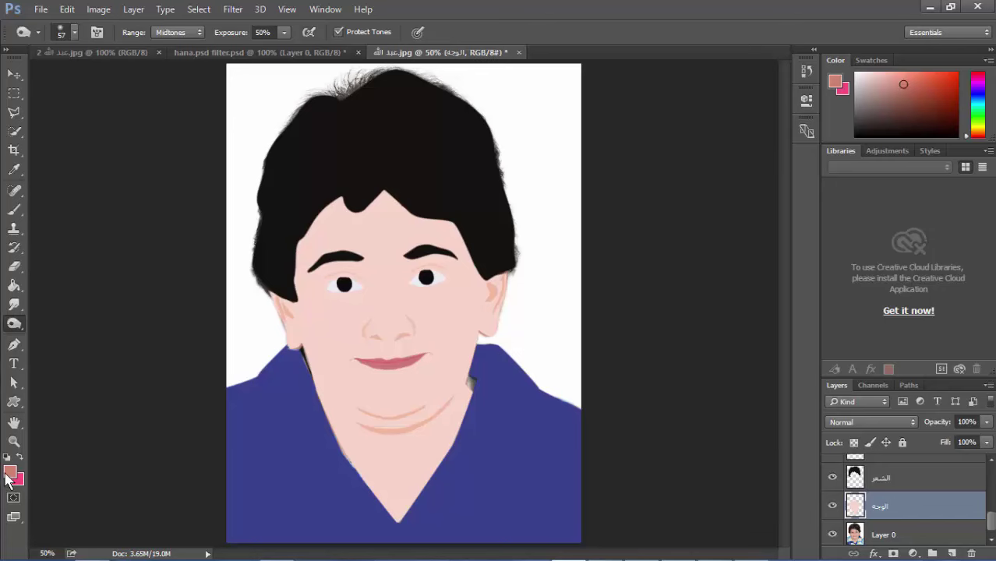
{"action": "left_click", "coordinate": [10, 472]}
{"action": "left_click", "coordinate": [393, 240]}
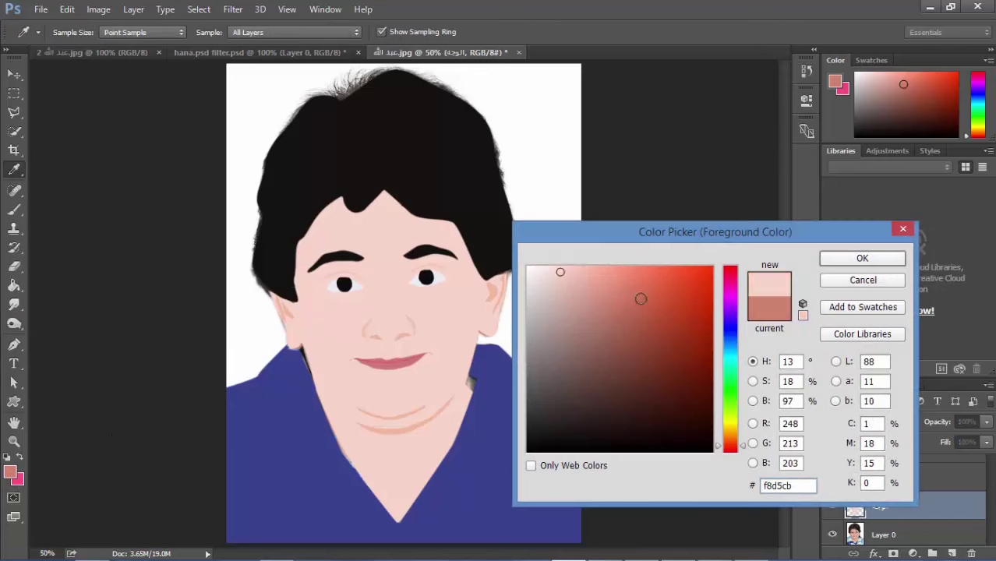
{"action": "left_click", "coordinate": [587, 285]}
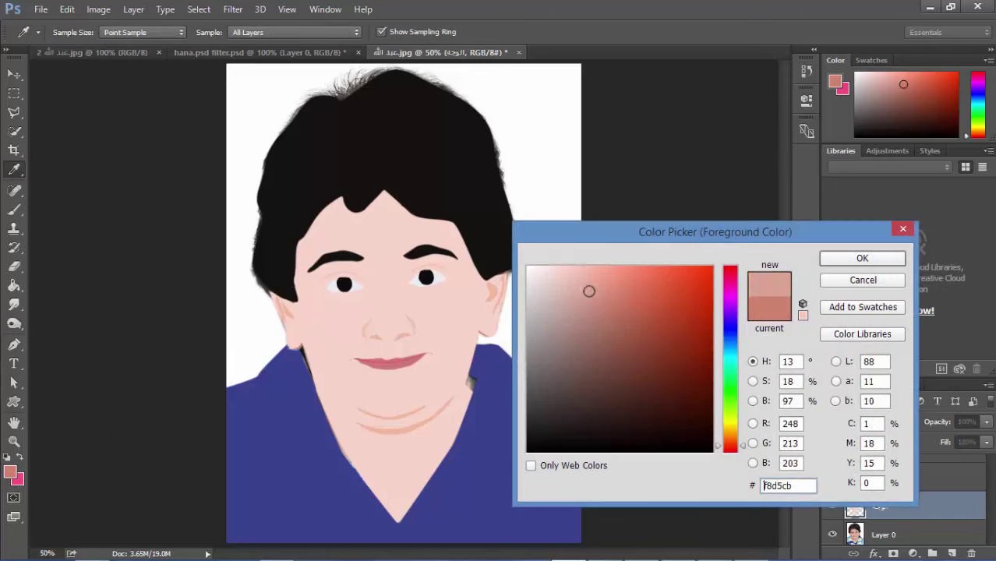
{"action": "left_click", "coordinate": [866, 261]}
Step: Darken the forehead below the hairline with the Burn Tool
{"action": "key", "text": "o"}
{"action": "right_click", "coordinate": [10, 325]}
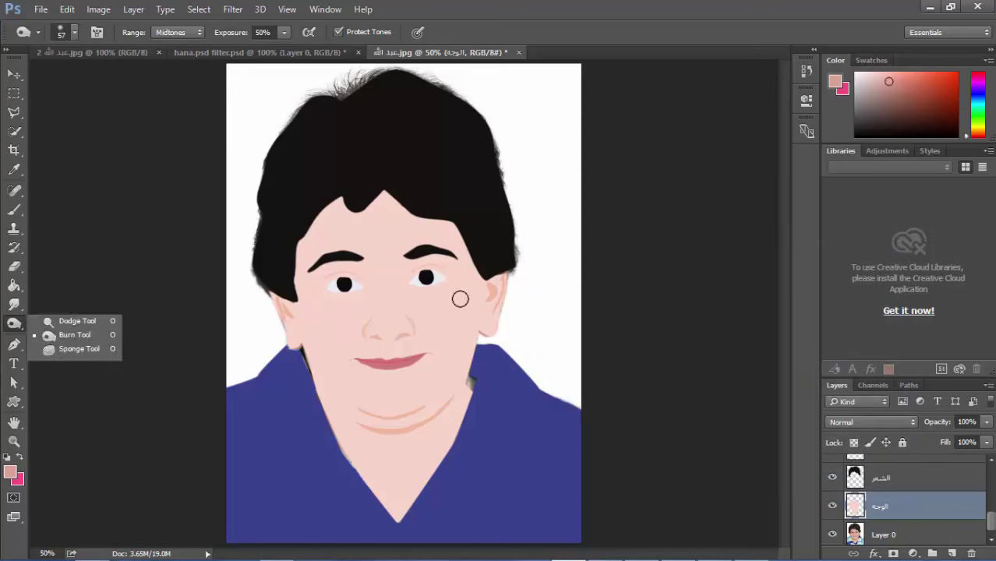
{"action": "left_click", "coordinate": [387, 205]}
{"action": "mouse_move", "coordinate": [396, 216]}
{"action": "left_mouse_down"}
{"action": "mouse_move", "coordinate": [387, 207]}
{"action": "mouse_move", "coordinate": [325, 230]}
{"action": "mouse_move", "coordinate": [398, 206]}
{"action": "mouse_move", "coordinate": [454, 229]}
{"action": "mouse_move", "coordinate": [482, 280]}
{"action": "mouse_move", "coordinate": [466, 328]}
{"action": "mouse_move", "coordinate": [476, 299]}
{"action": "left_mouse_up"}
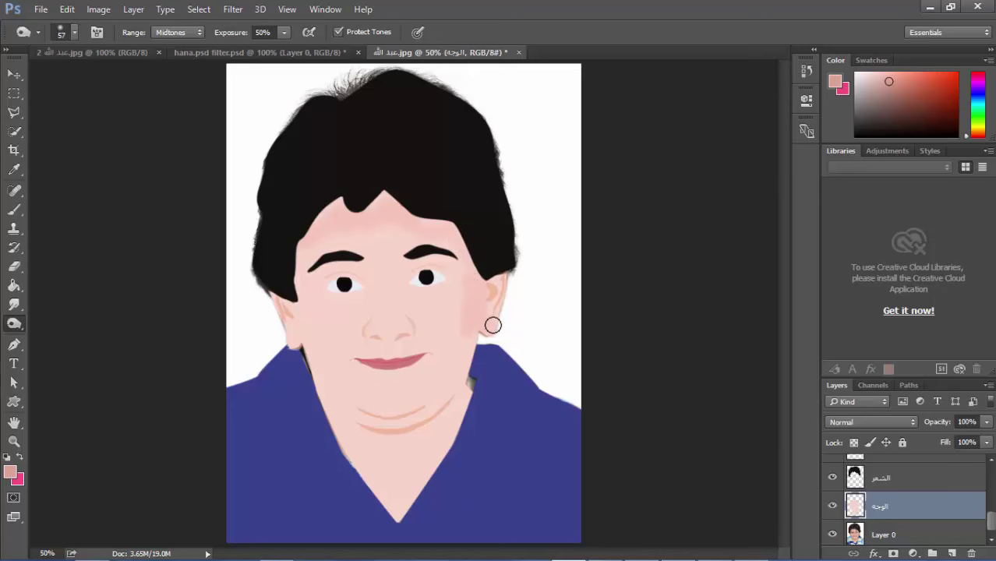